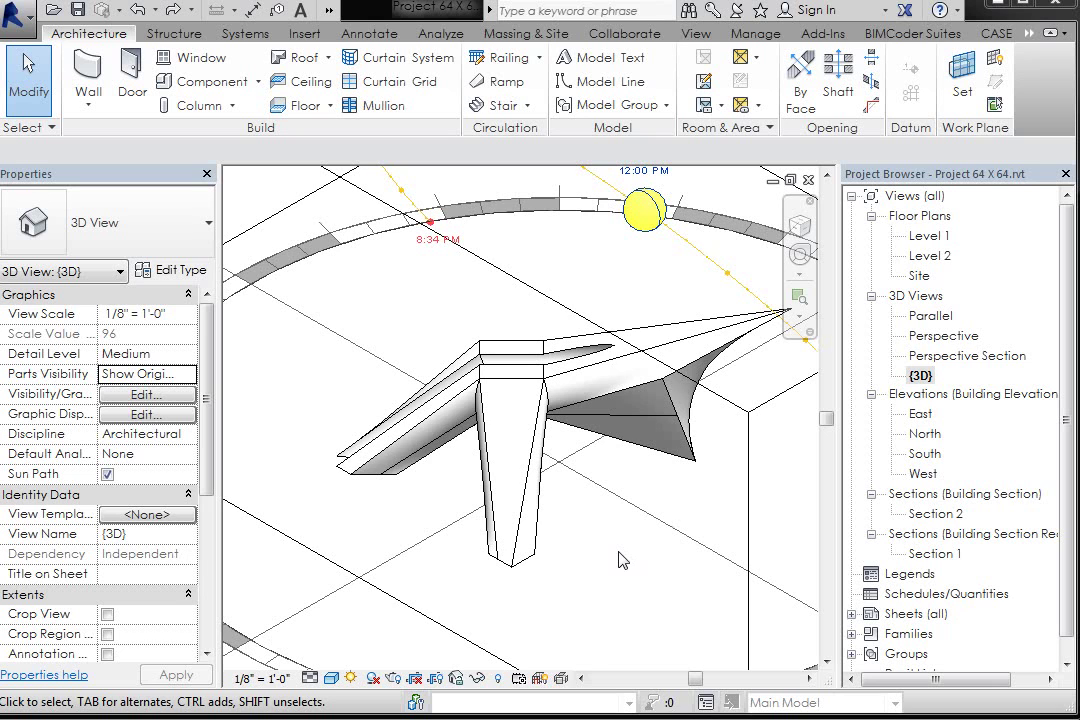
Open Object Styles from Manage and browse Model Objects categories, expanding Mechanical Equipment
click(770, 37)
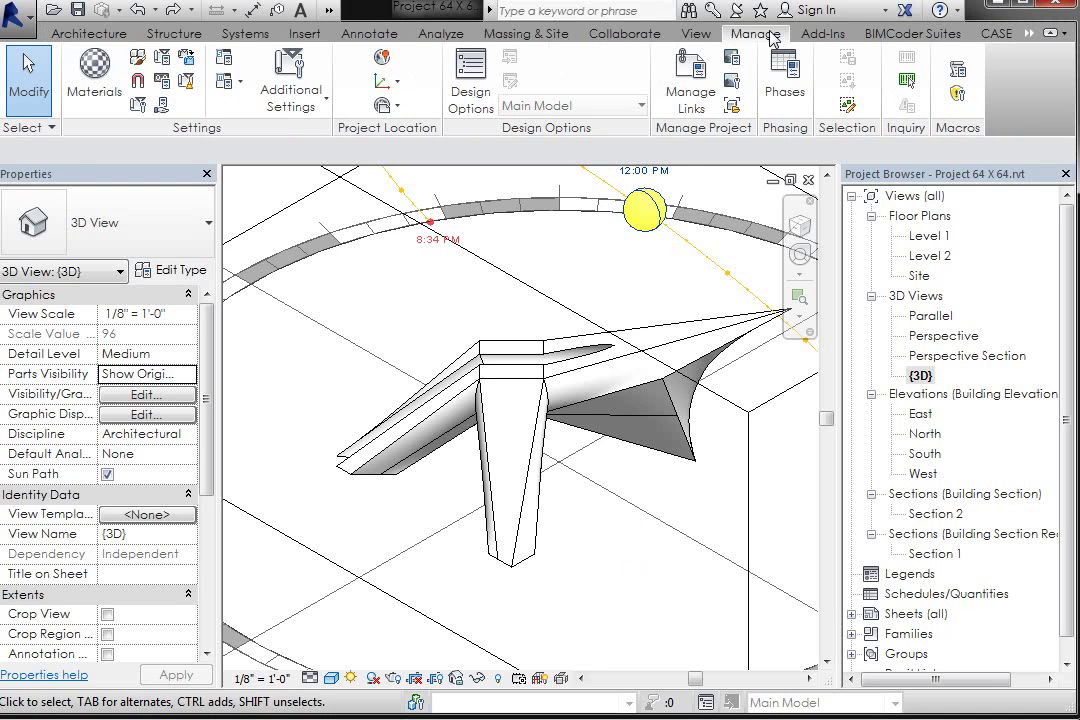
click(139, 62)
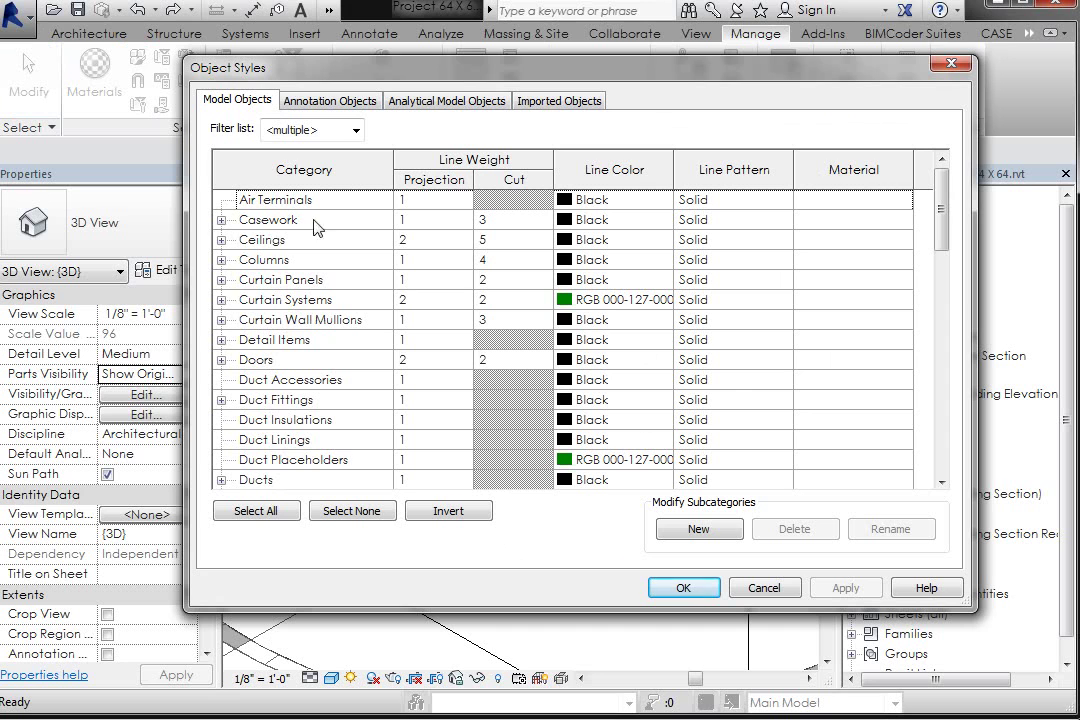
drag(941, 230, 945, 330)
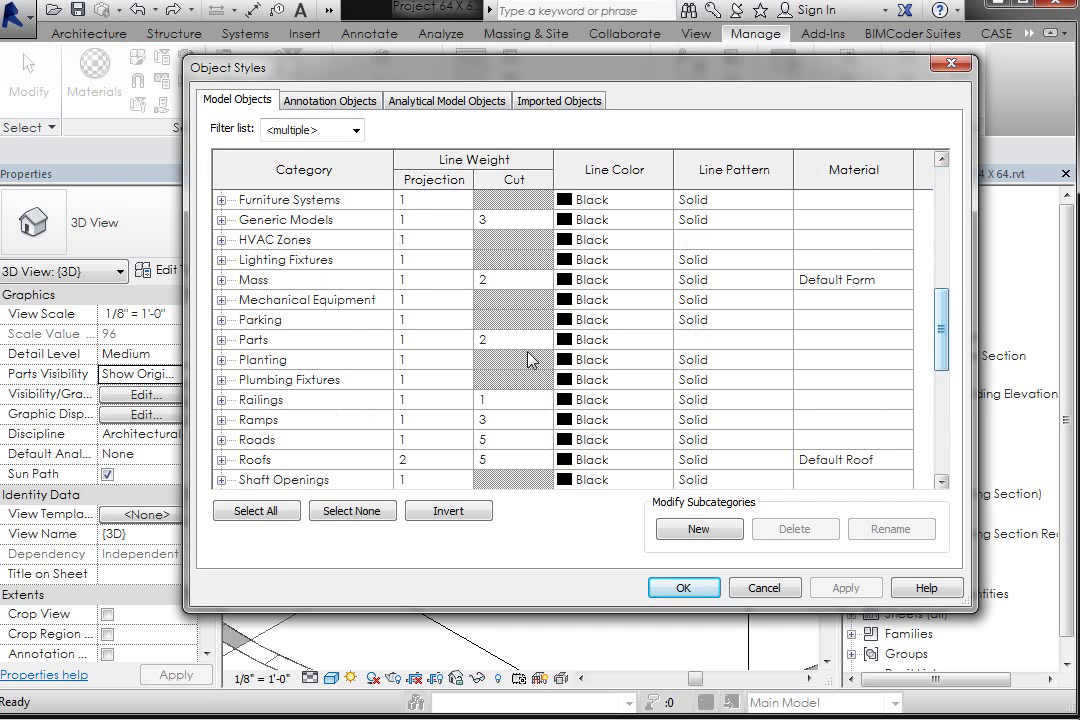
click(221, 380)
click(221, 380)
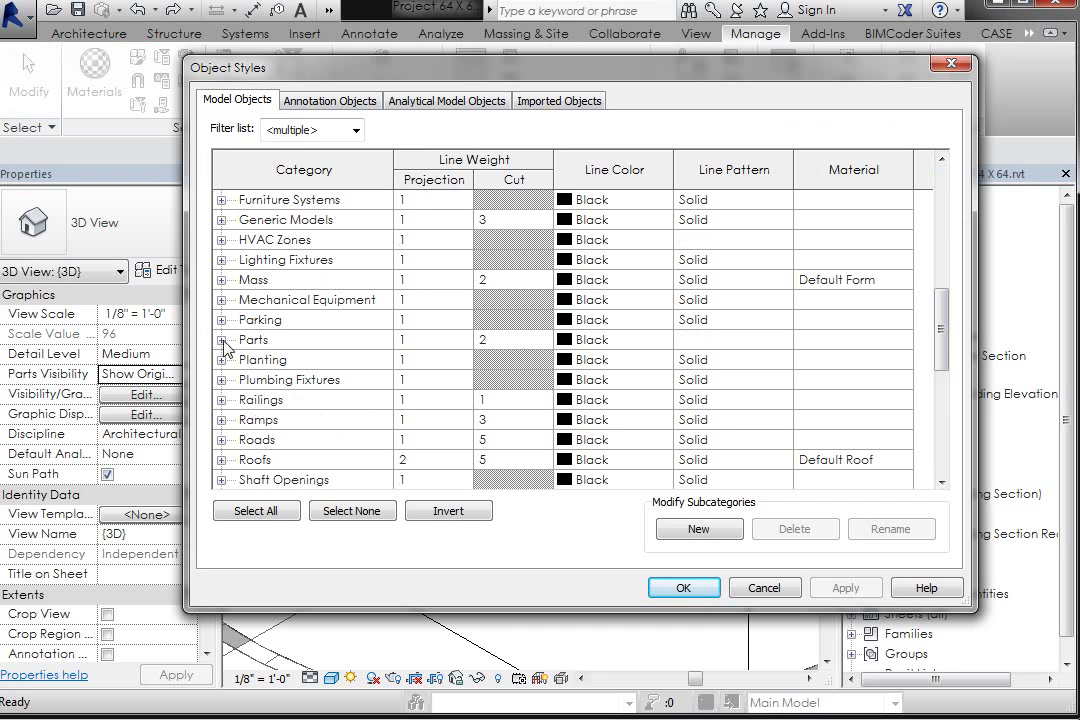
click(221, 300)
click(221, 300)
scroll(880, 350, up, 7)
click(868, 200)
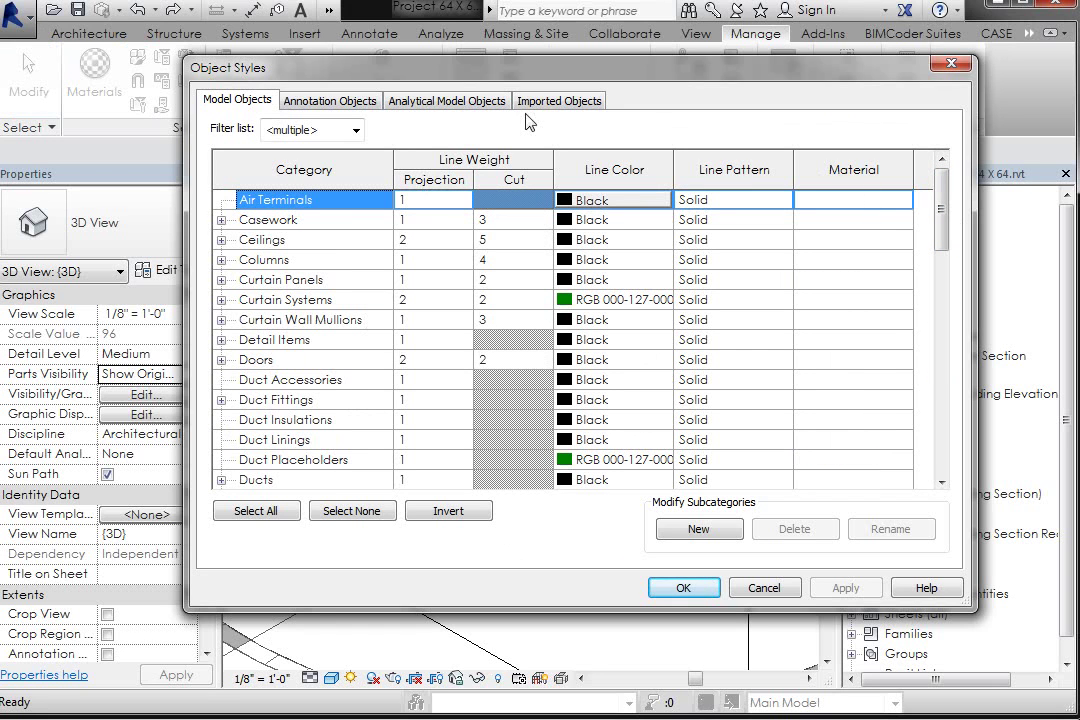
On the Imported Objects tab, rename subcategory 0 to 'Form 1'
click(548, 103)
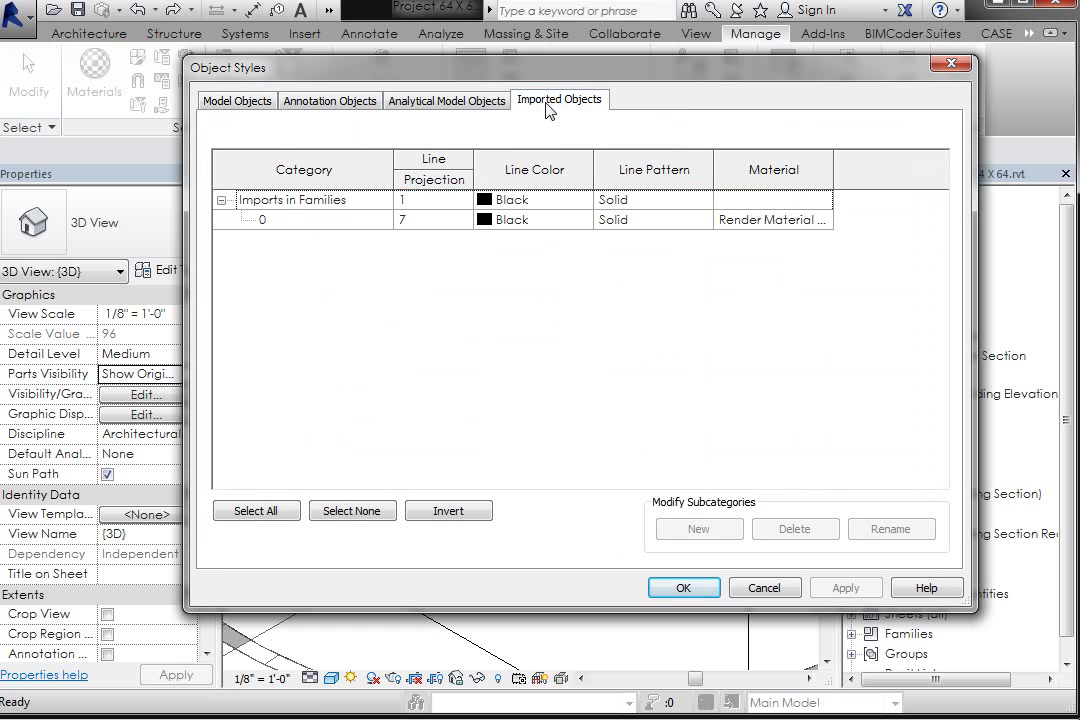
click(262, 220)
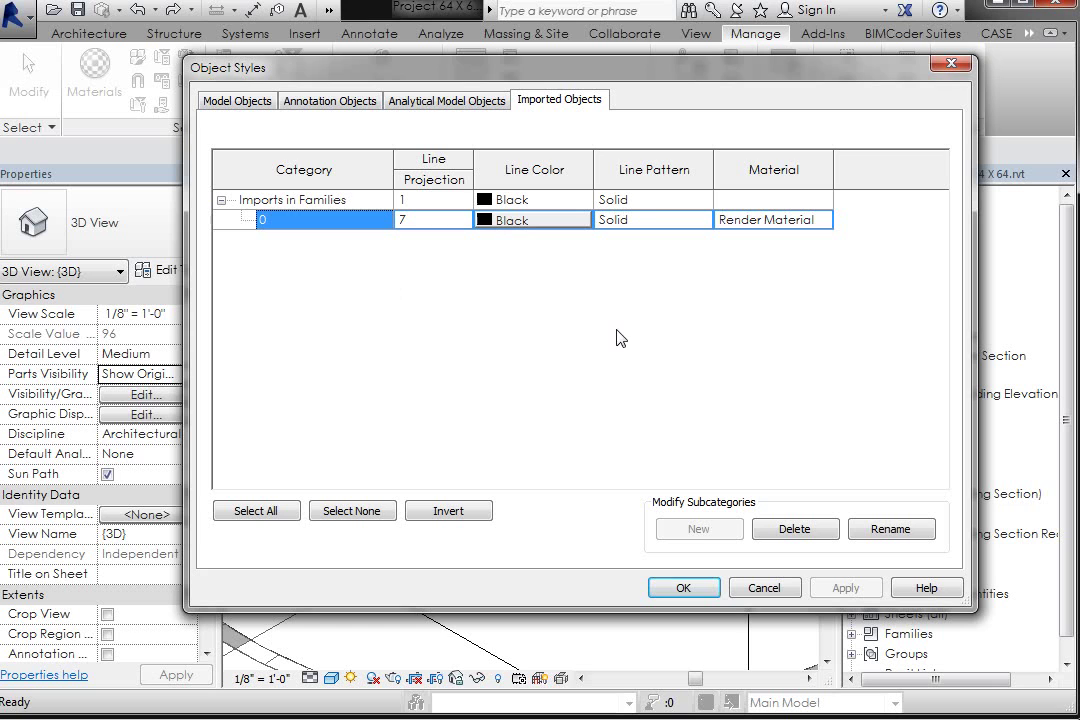
click(883, 530)
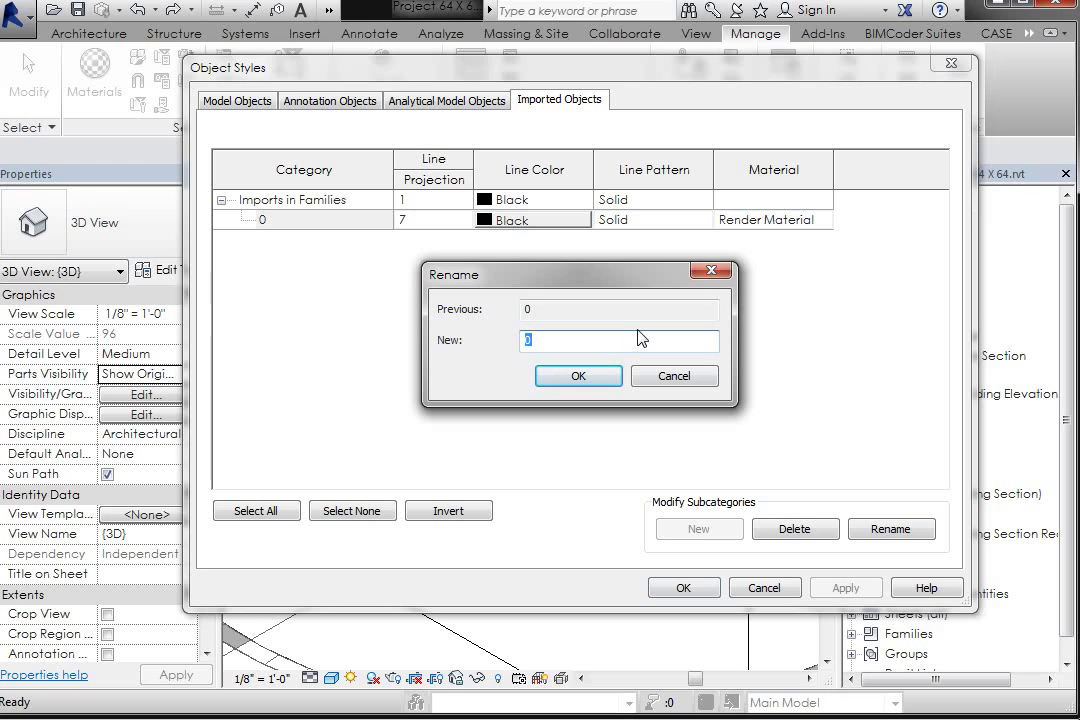
text(Form 1)
click(585, 376)
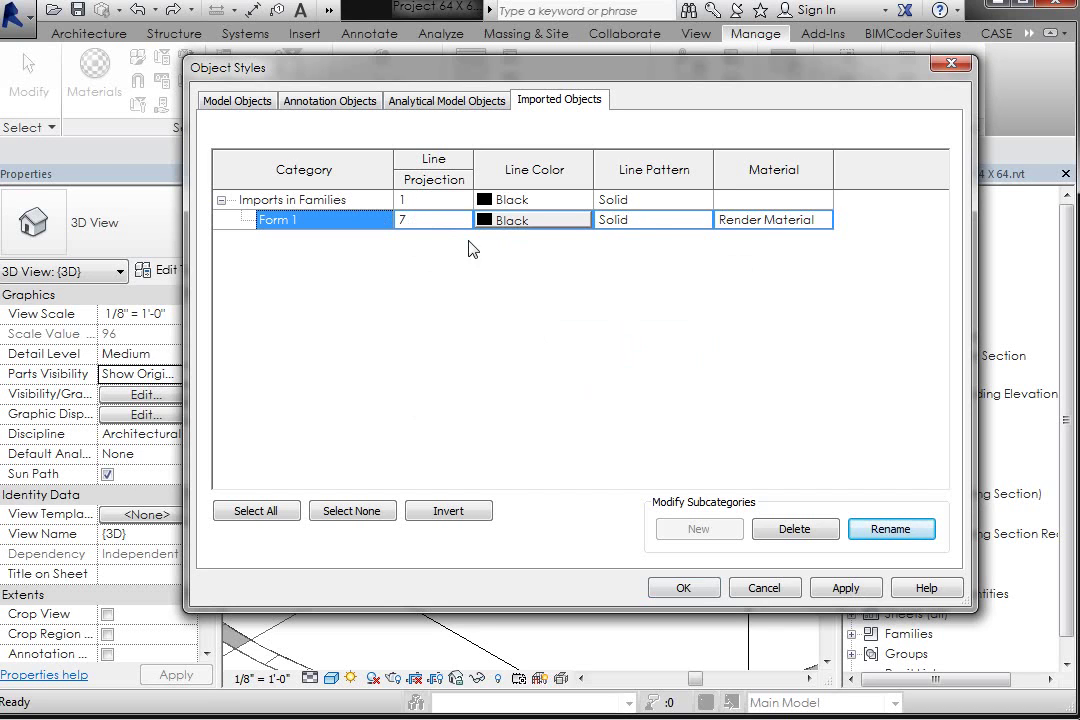
Accept the Object Styles changes and zoom around the 3D view of the mass
click(684, 588)
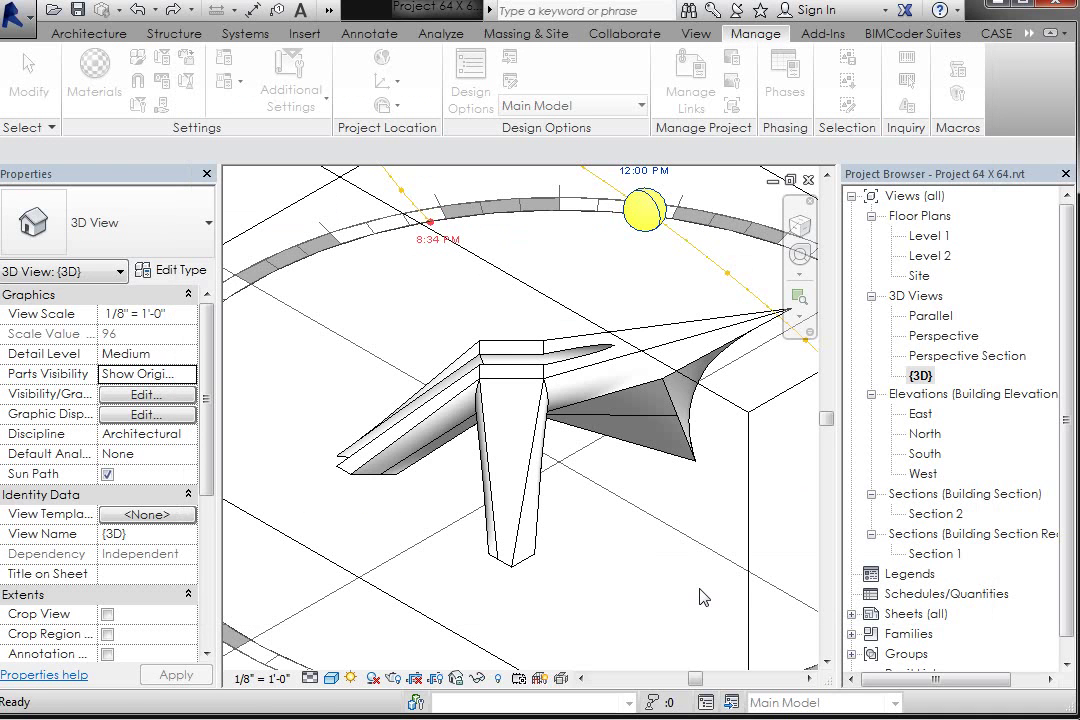
scroll(665, 390, up, 3)
scroll(660, 390, up, 5)
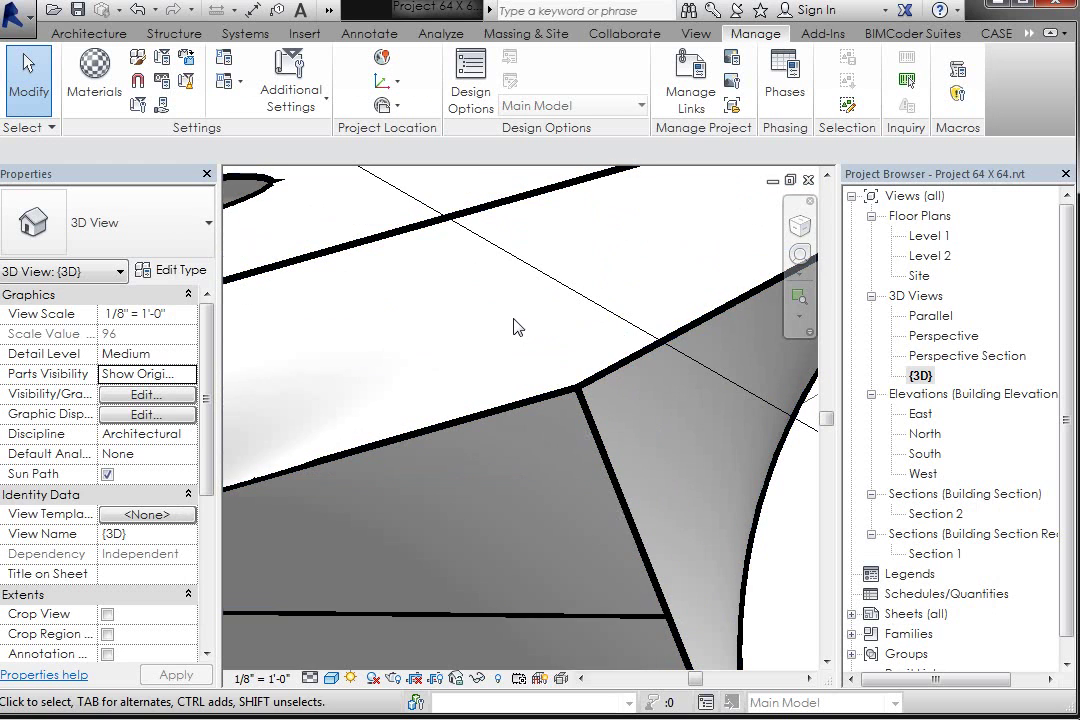
scroll(510, 330, up, 2)
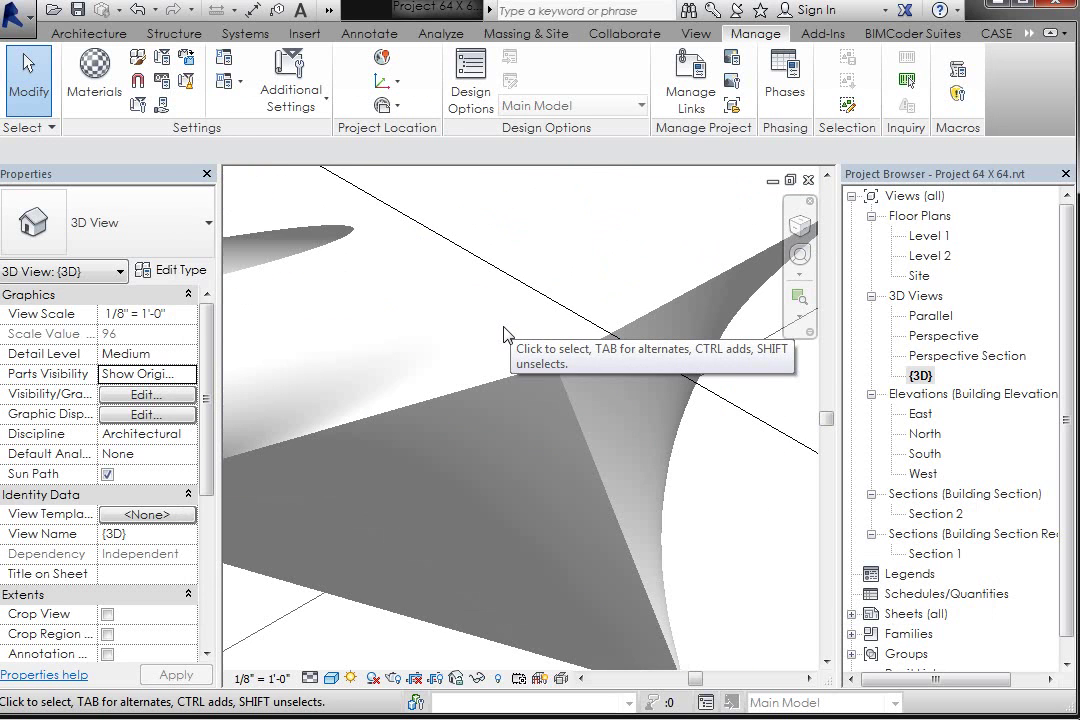
scroll(505, 335, down, 4)
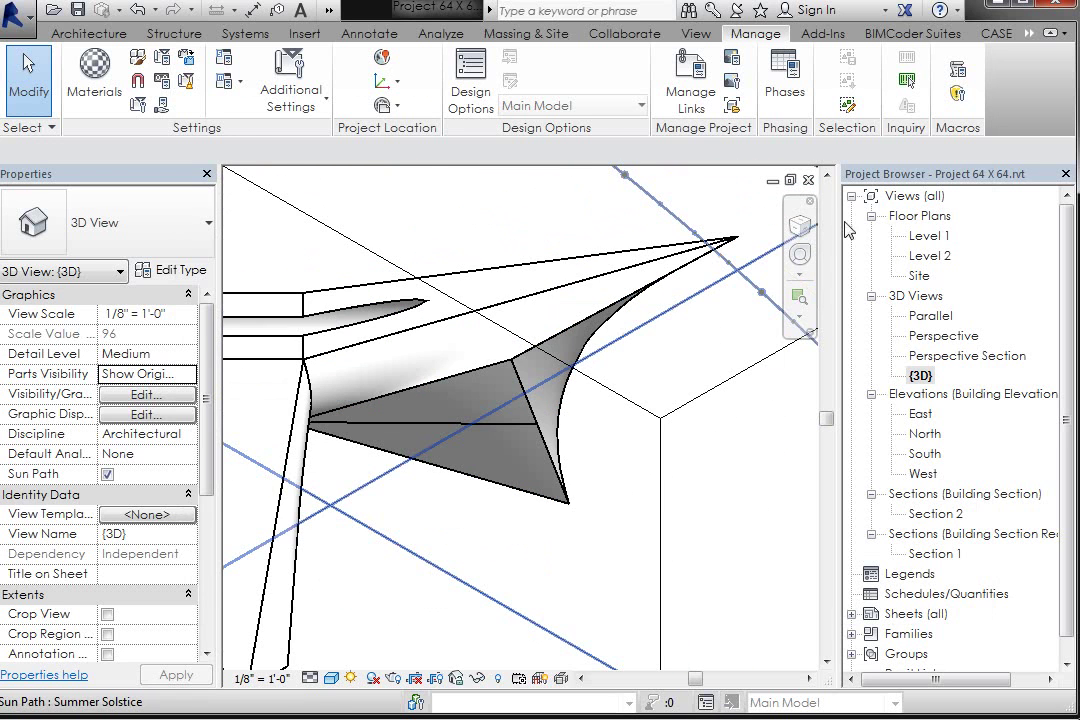
Open the Level 1 floor plan and zoom in on the mass's heavy black edges
double_click(930, 240)
scroll(415, 505, down, 2)
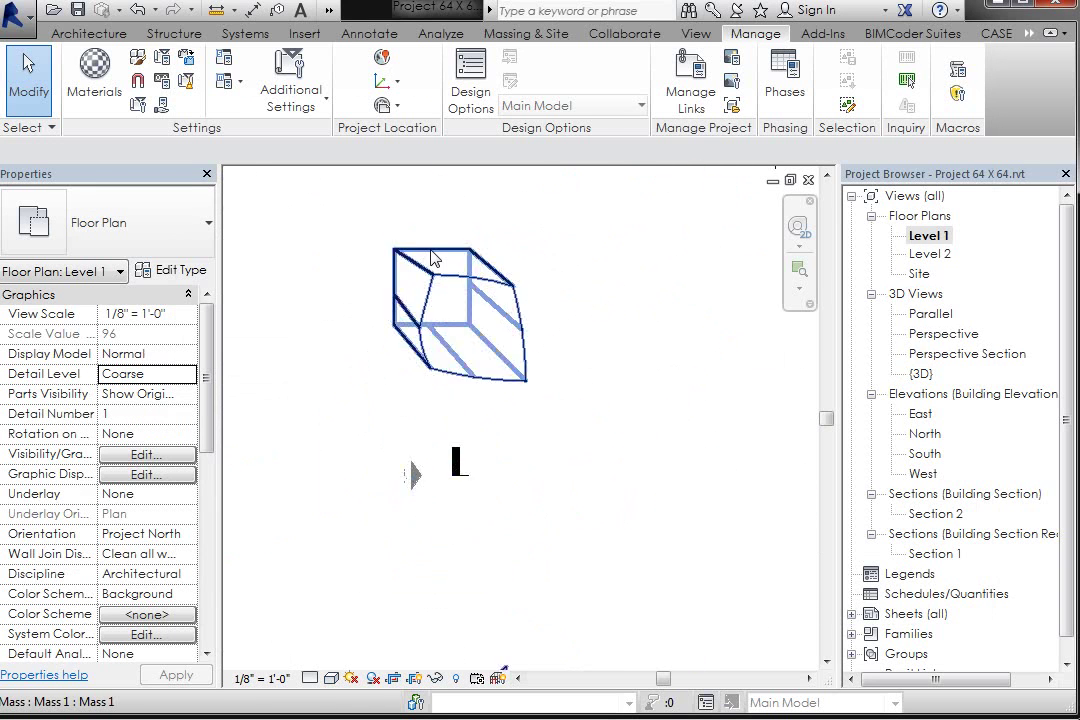
scroll(443, 261, up, 1)
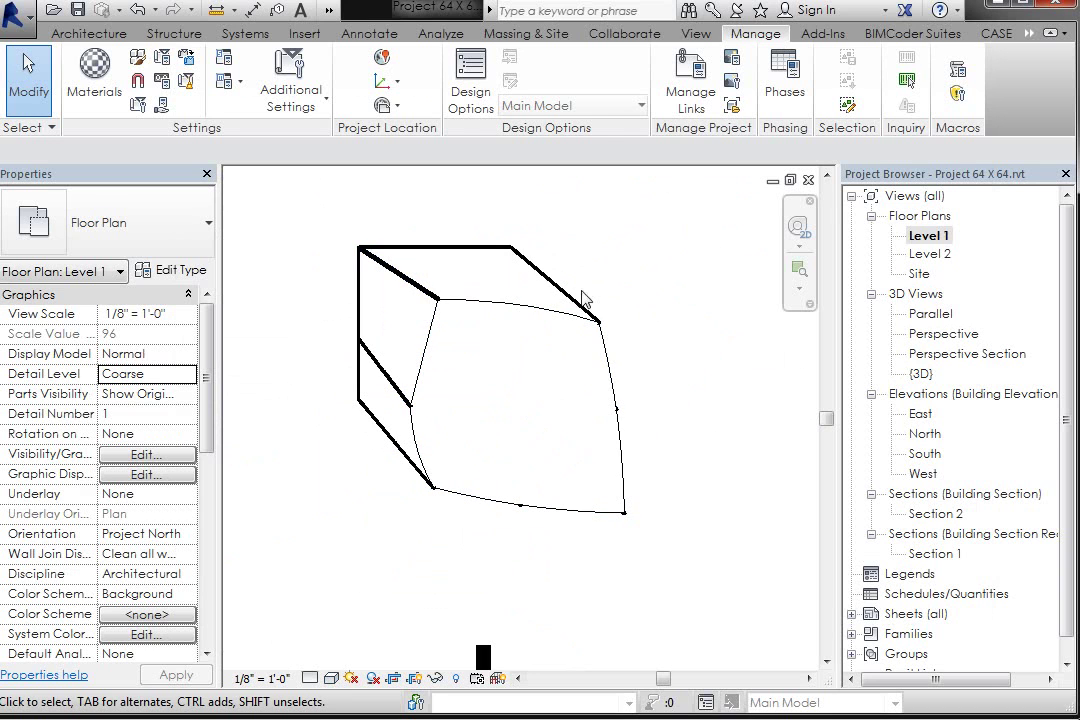
scroll(444, 338, up, 1)
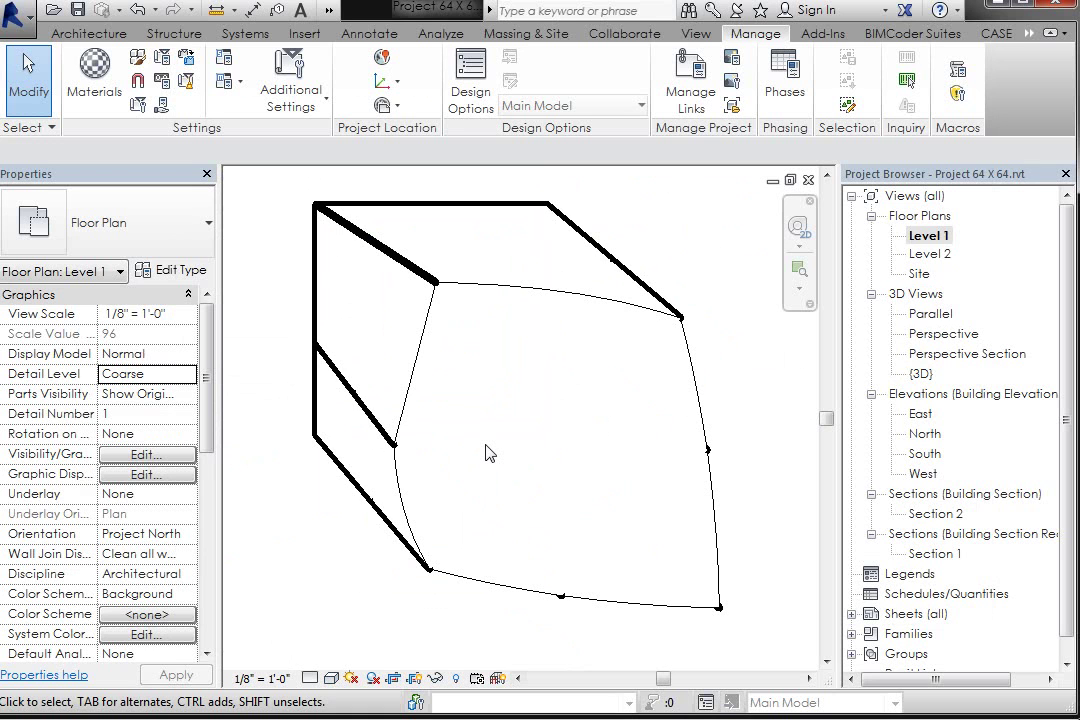
In Object Styles, set Form 1's imported projection line weight from 7 to 1 and apply
click(137, 57)
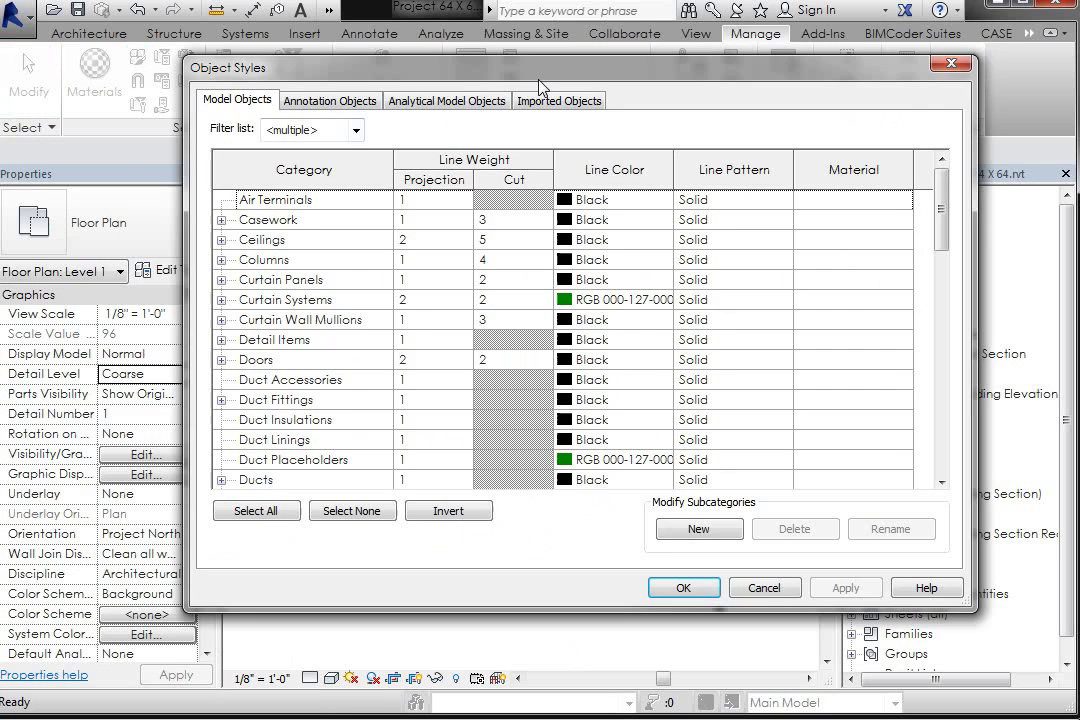
drag(455, 67, 752, 75)
click(885, 112)
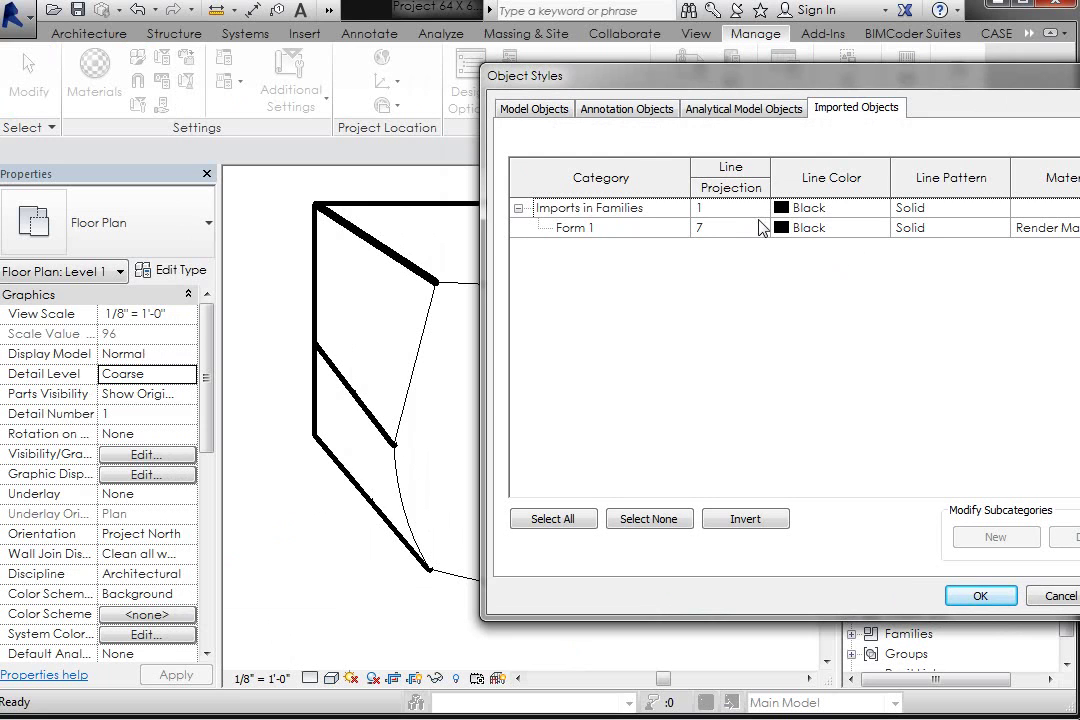
click(697, 229)
click(760, 229)
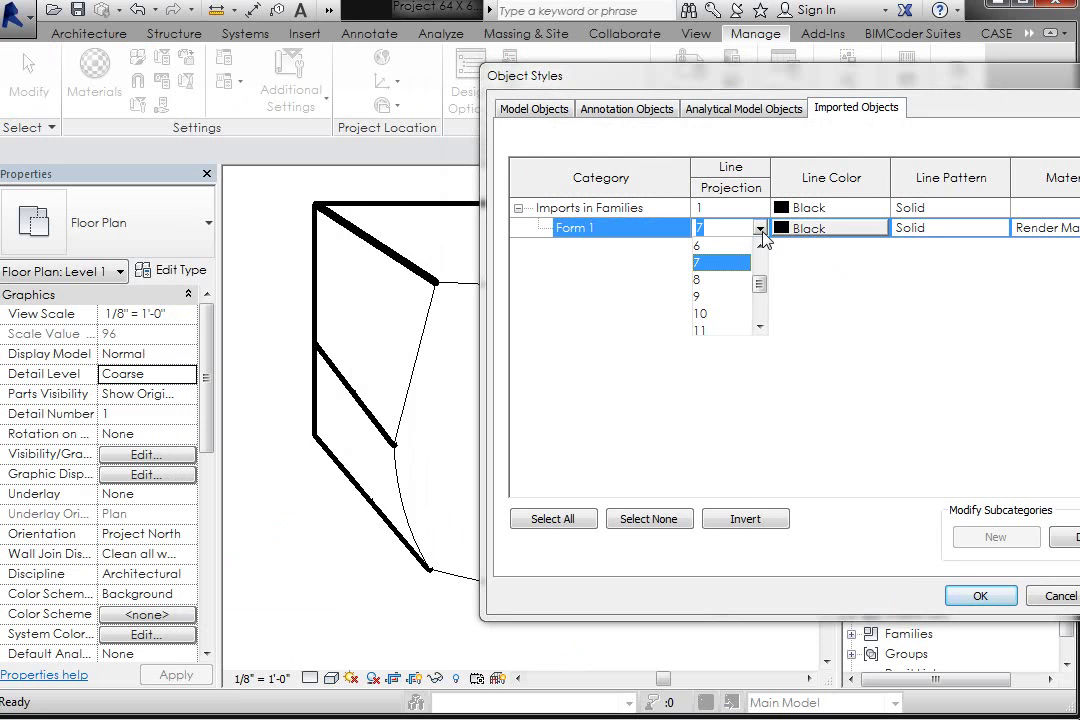
drag(762, 287, 762, 256)
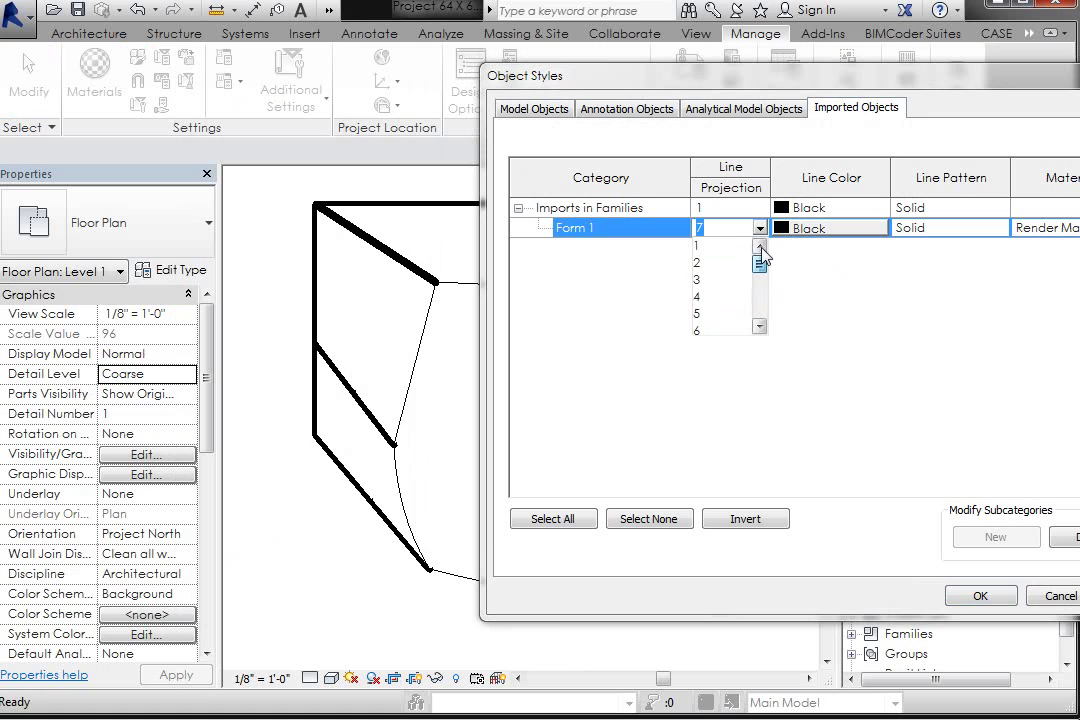
click(720, 249)
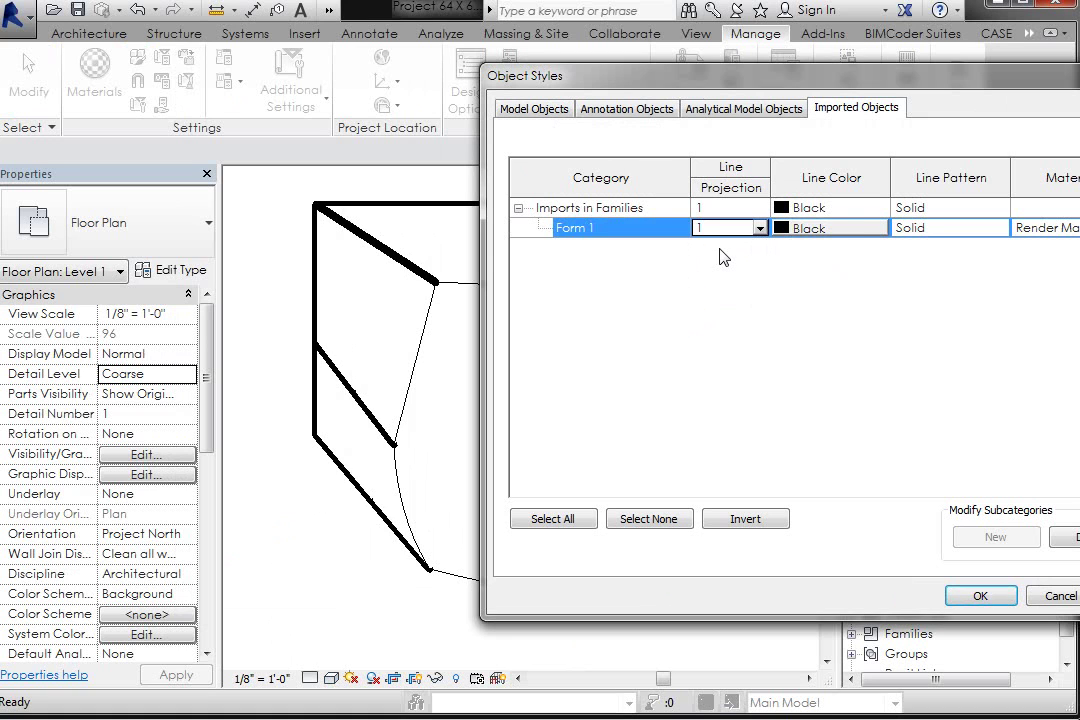
drag(973, 80, 891, 80)
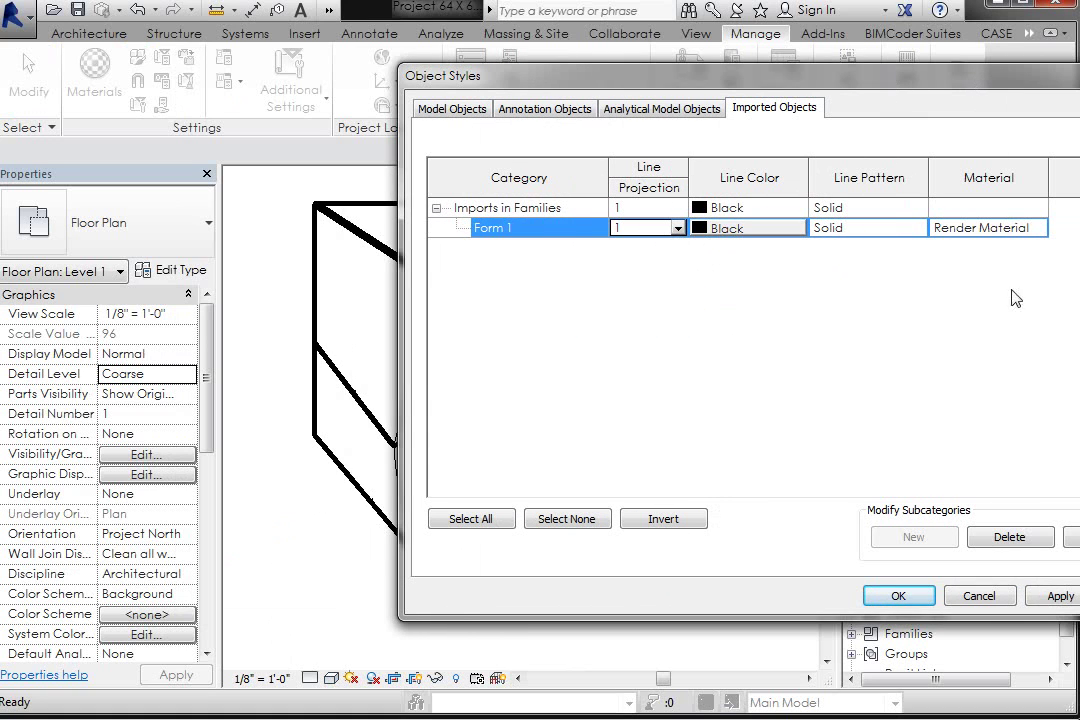
click(1062, 597)
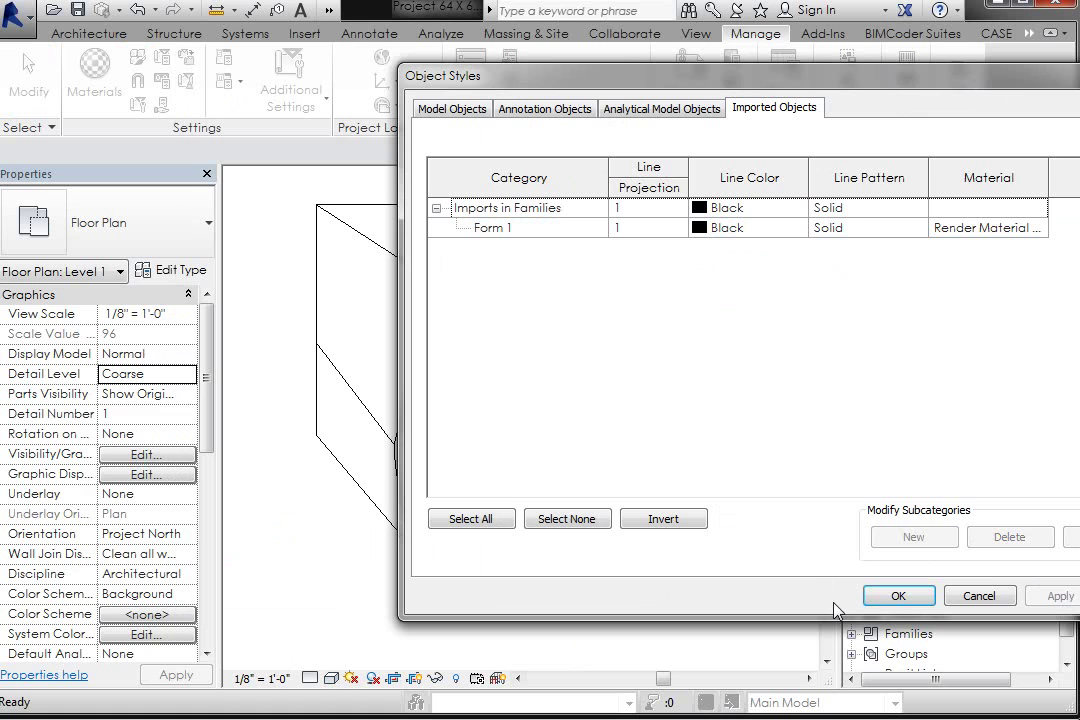
drag(738, 76, 616, 98)
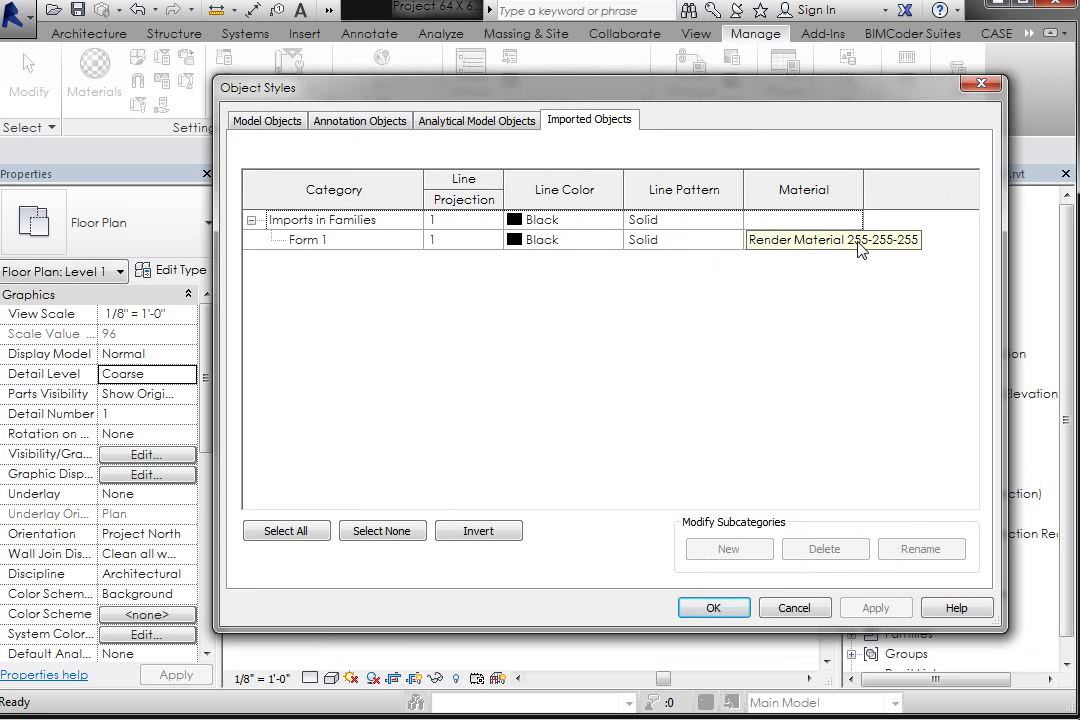
Open Form 1's Render Material 255-255-255 in the Material Browser and rename it 'Form 1 Mat'
click(816, 249)
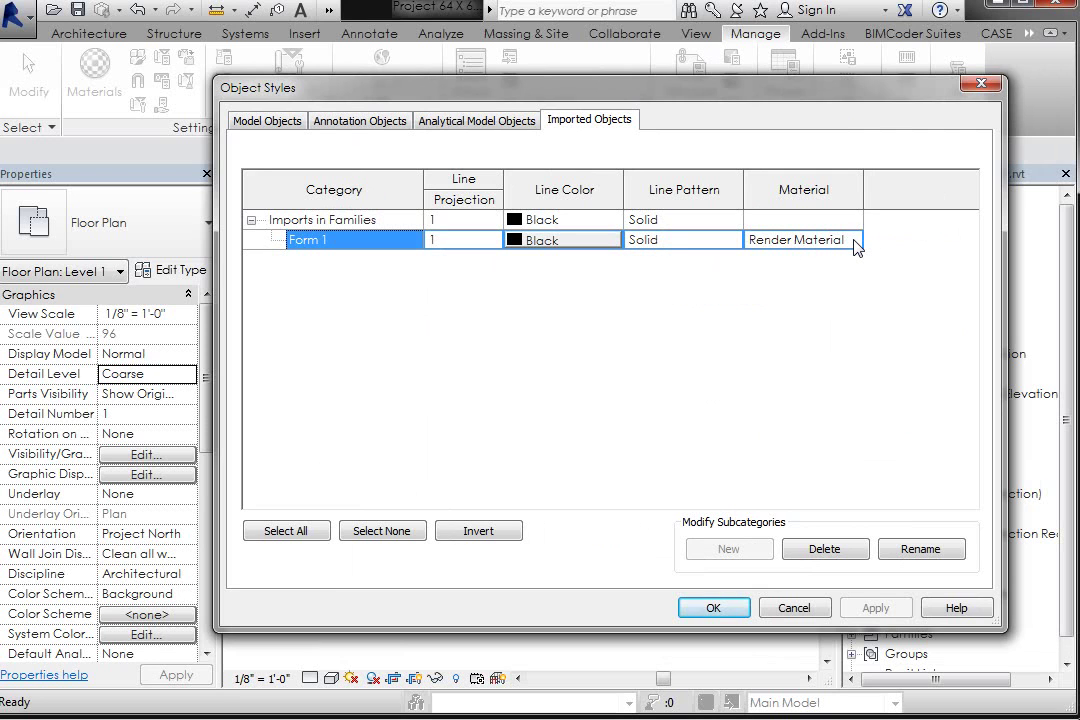
click(856, 248)
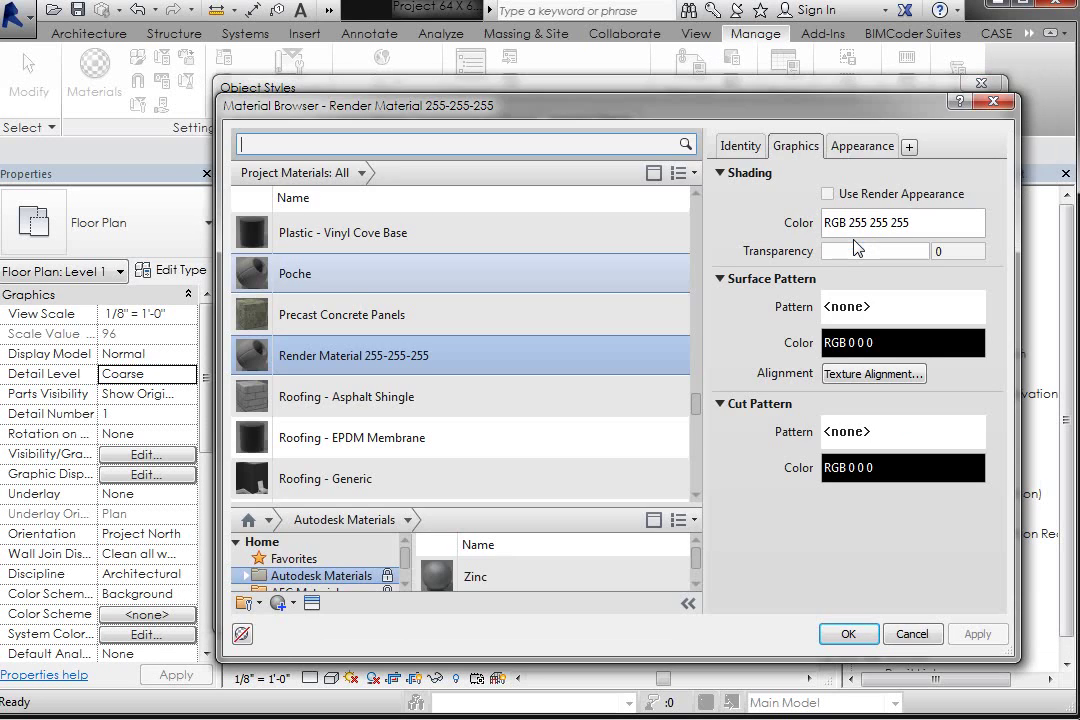
right_click(420, 366)
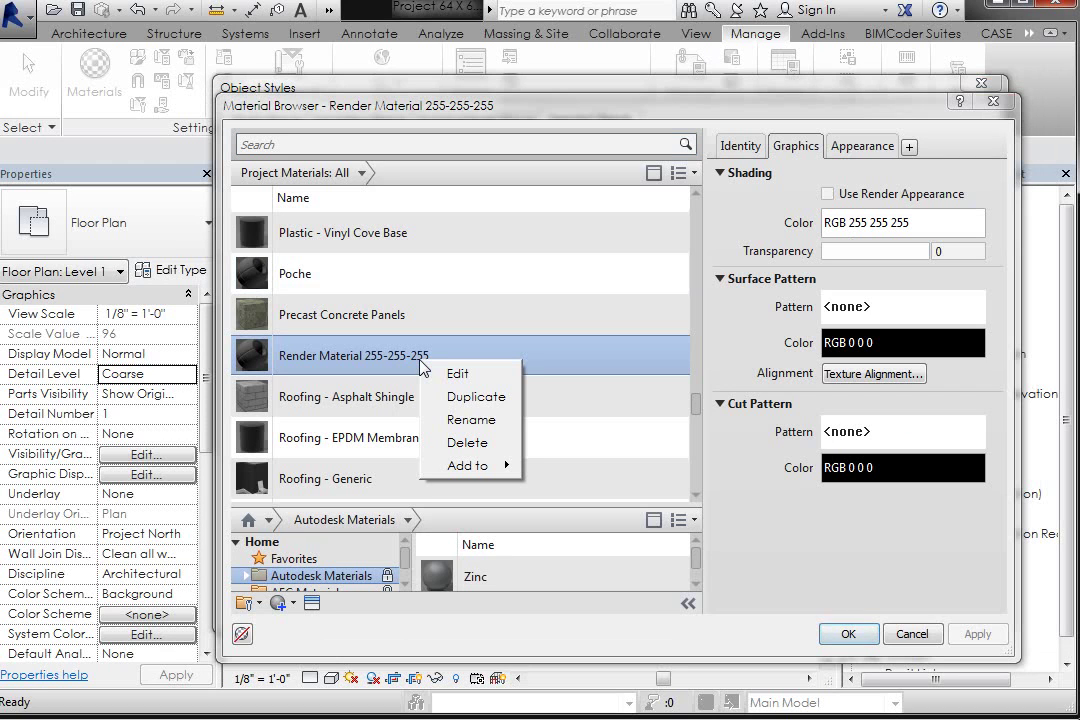
click(462, 420)
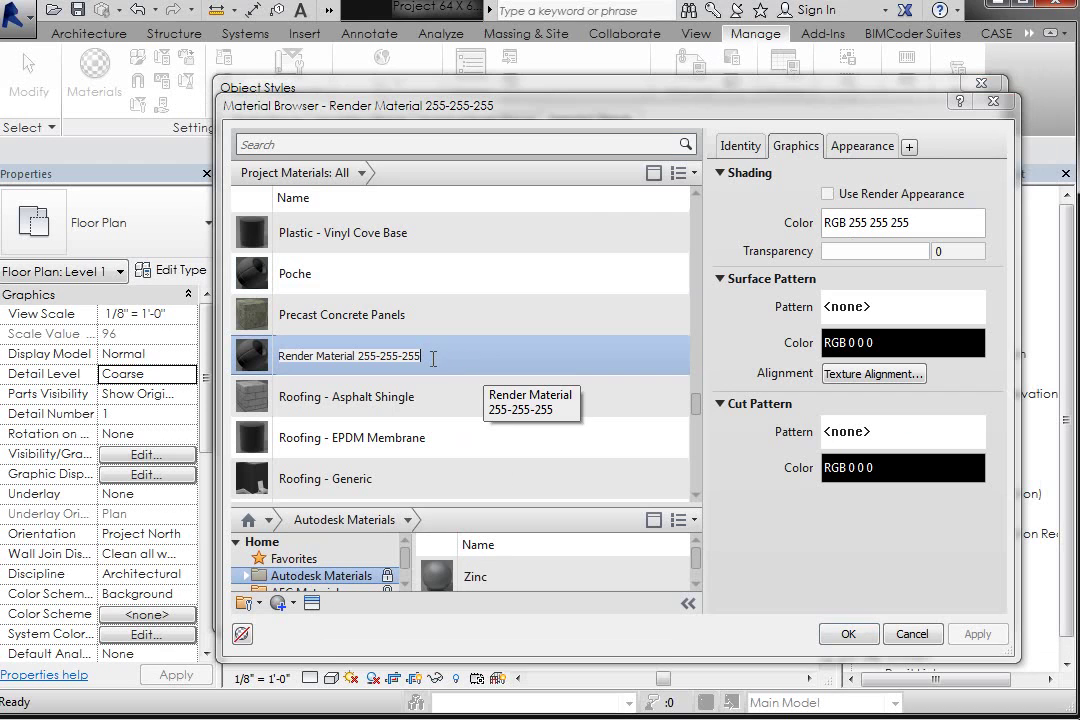
drag(434, 359, 272, 354)
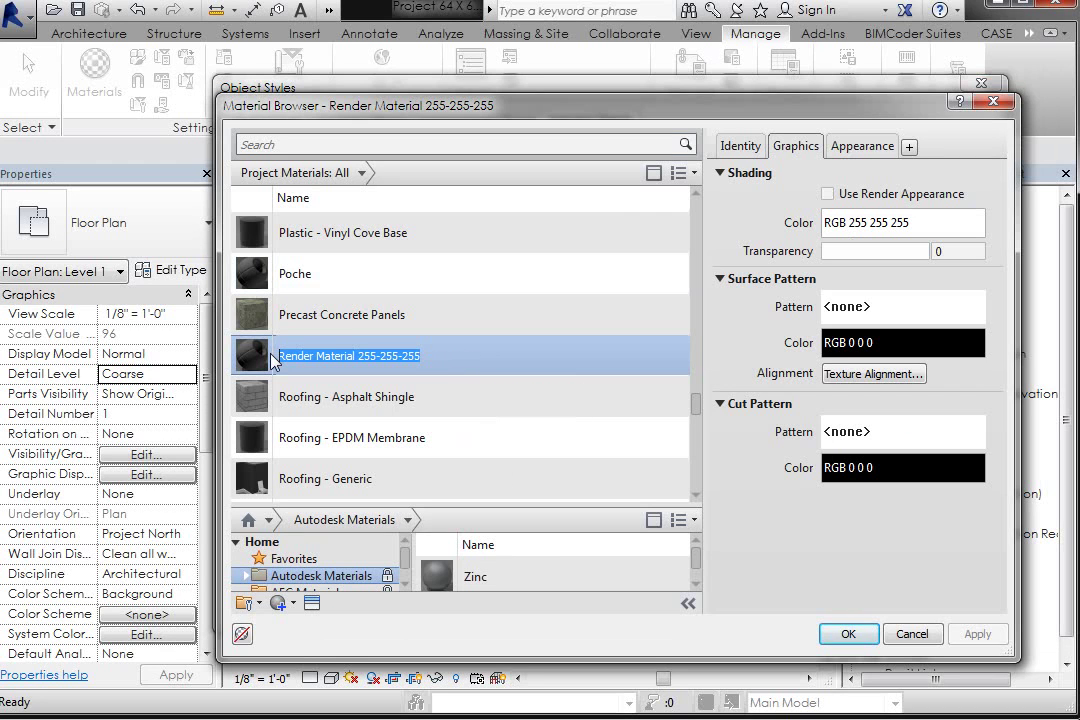
key(BackSpace)
text(Form )
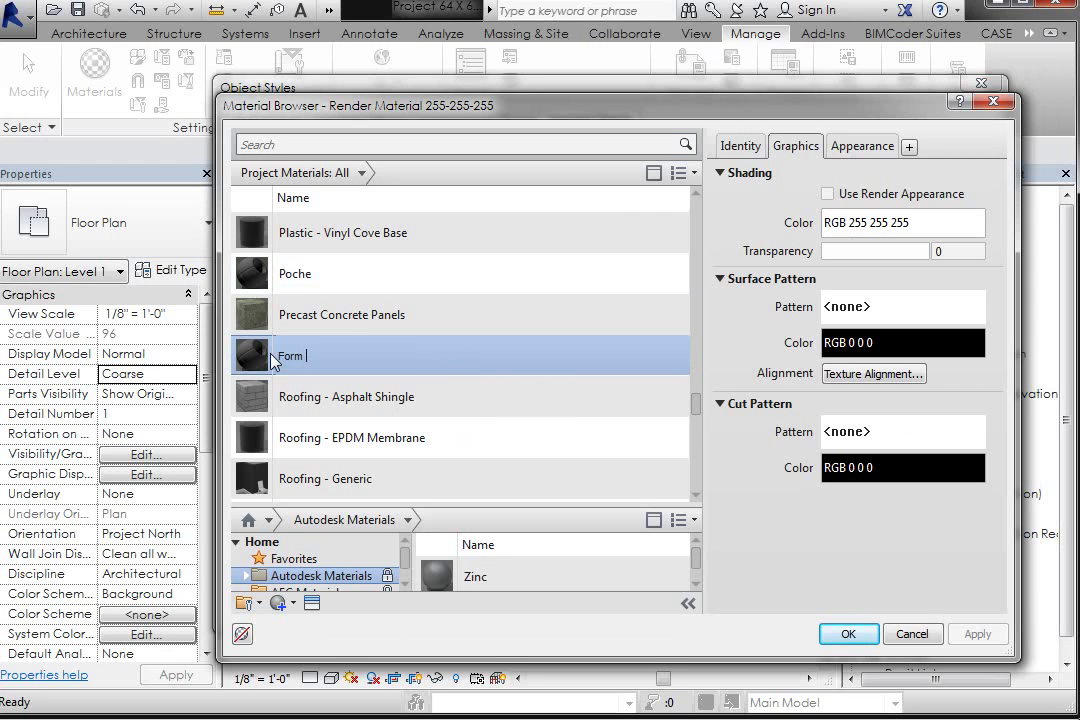
text(1 Mat)
key(Return)
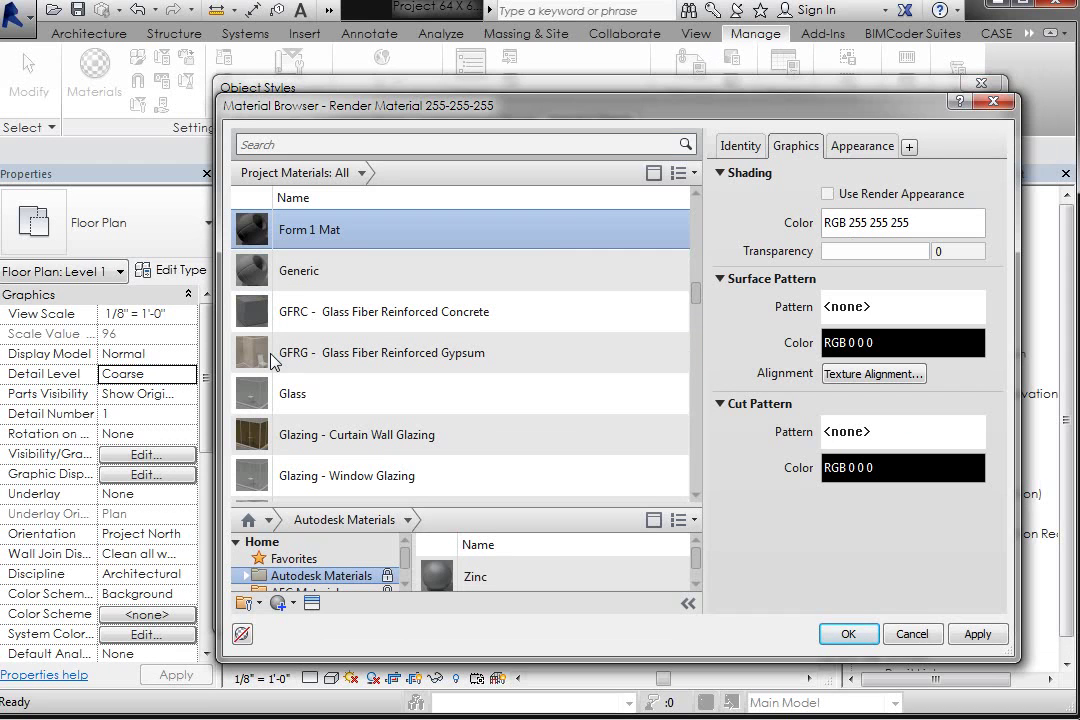
Set Form 1 Mat's shading colour to pure blue, RGB 0 0 255
click(884, 230)
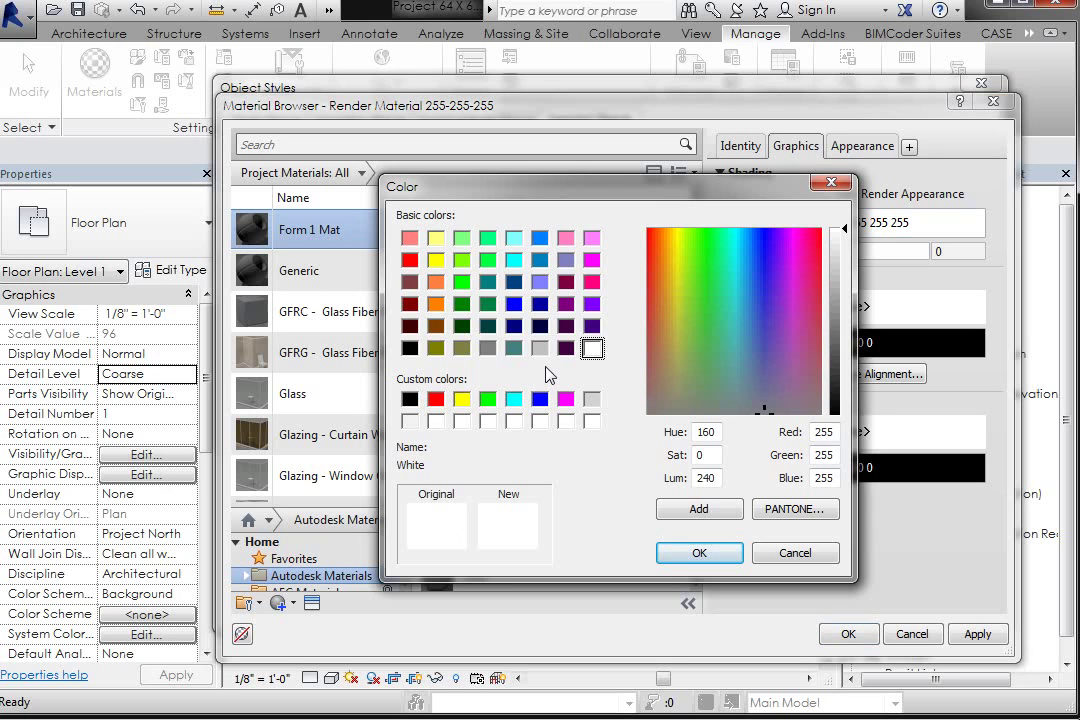
click(513, 304)
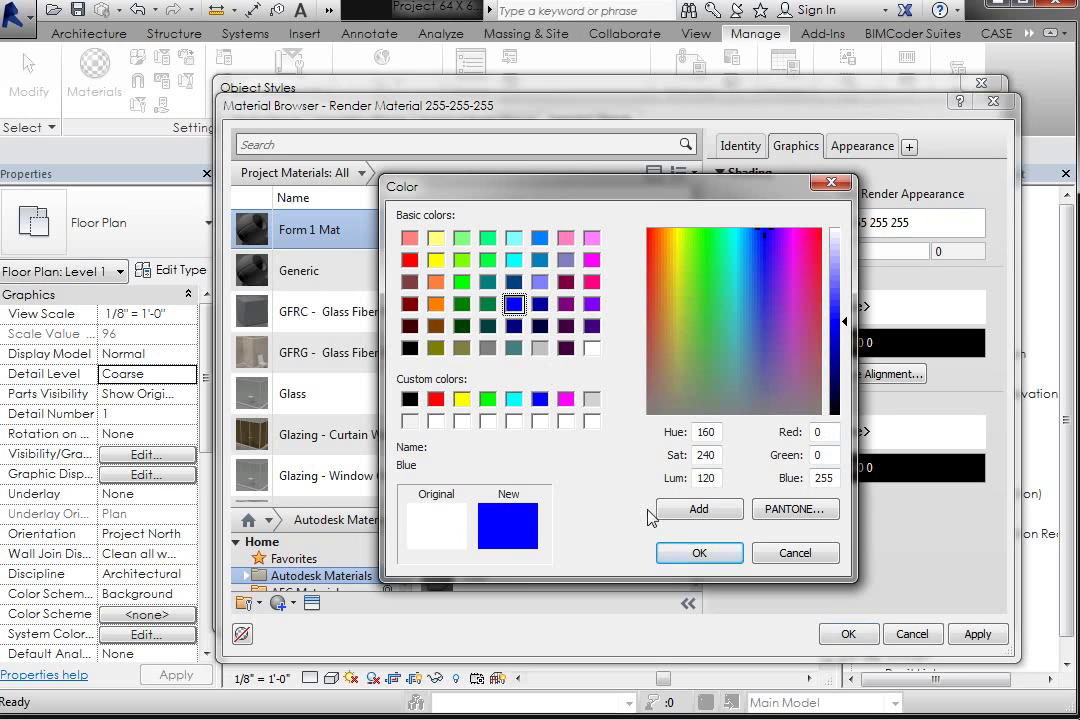
click(699, 554)
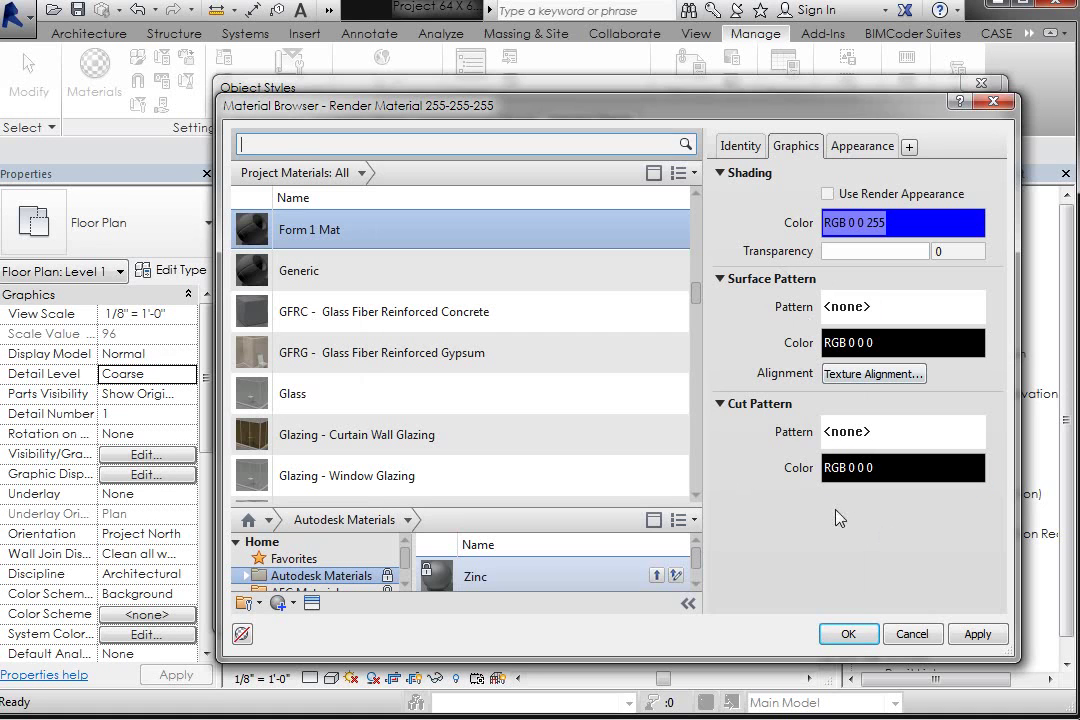
Set Form 1 Mat's cut pattern to Solid fill
click(880, 432)
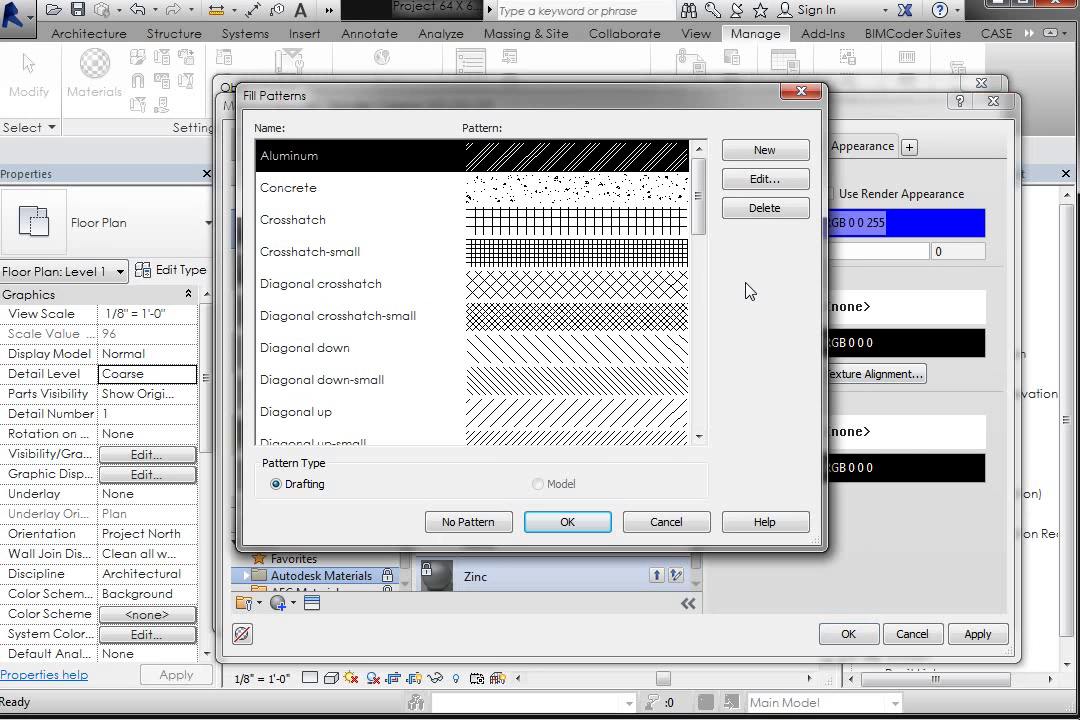
scroll(639, 282, down, 6)
click(622, 255)
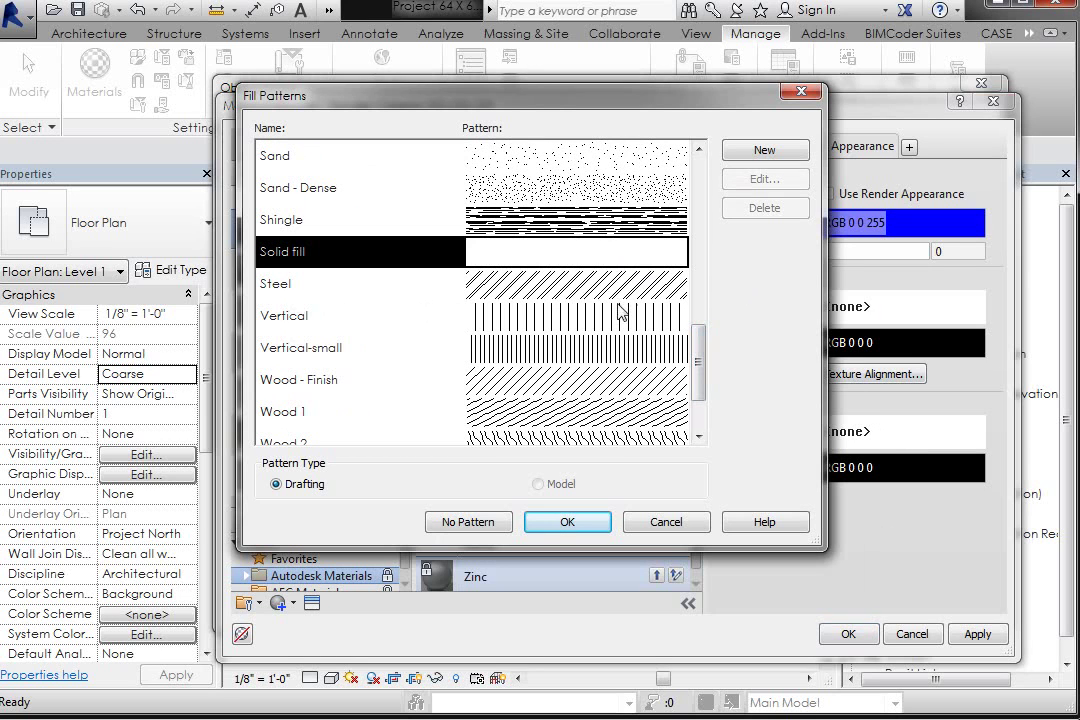
click(574, 524)
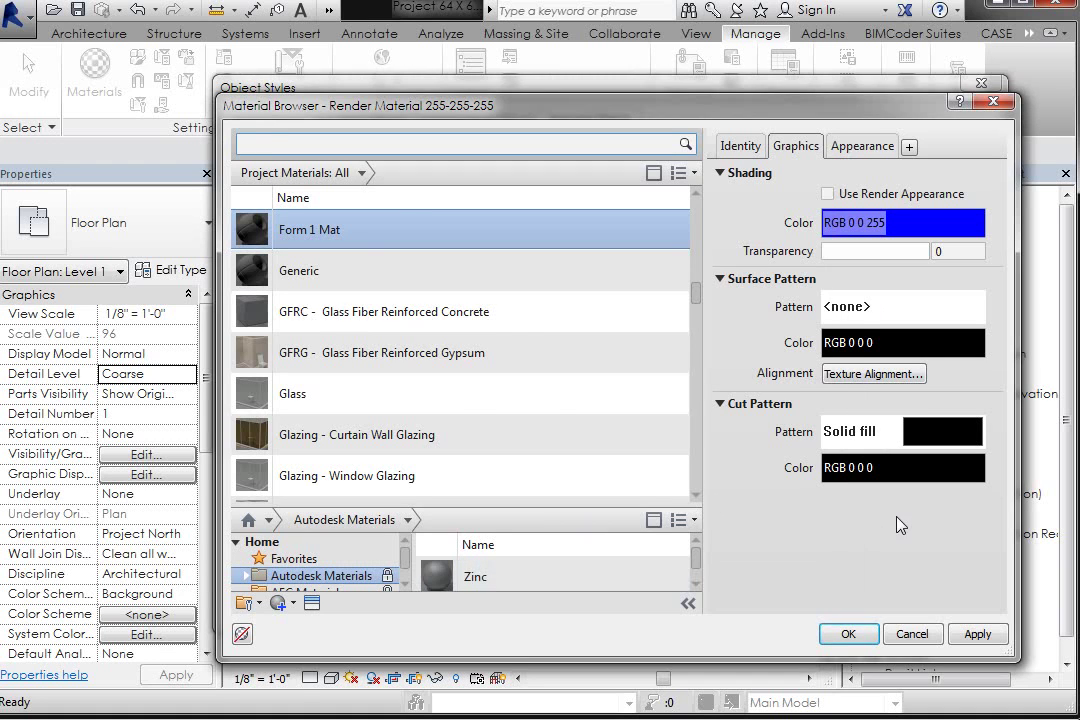
Colour the cut fill grey RGB 192 192 192 and assign Form 1 Mat to Form 1
click(899, 469)
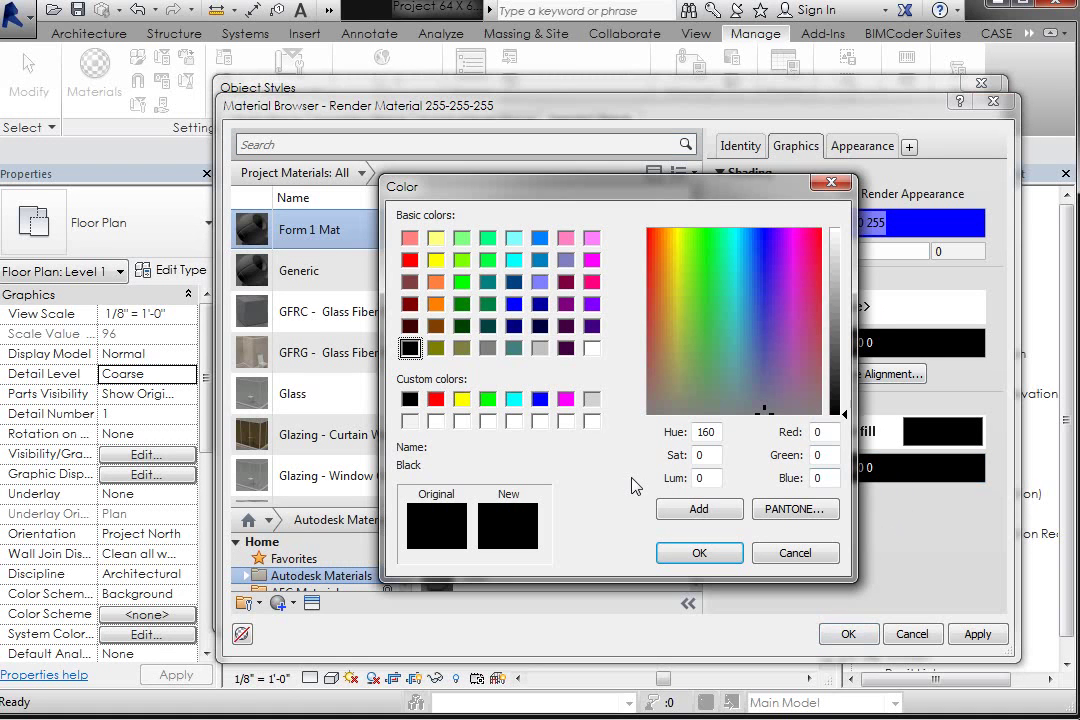
click(540, 347)
click(699, 553)
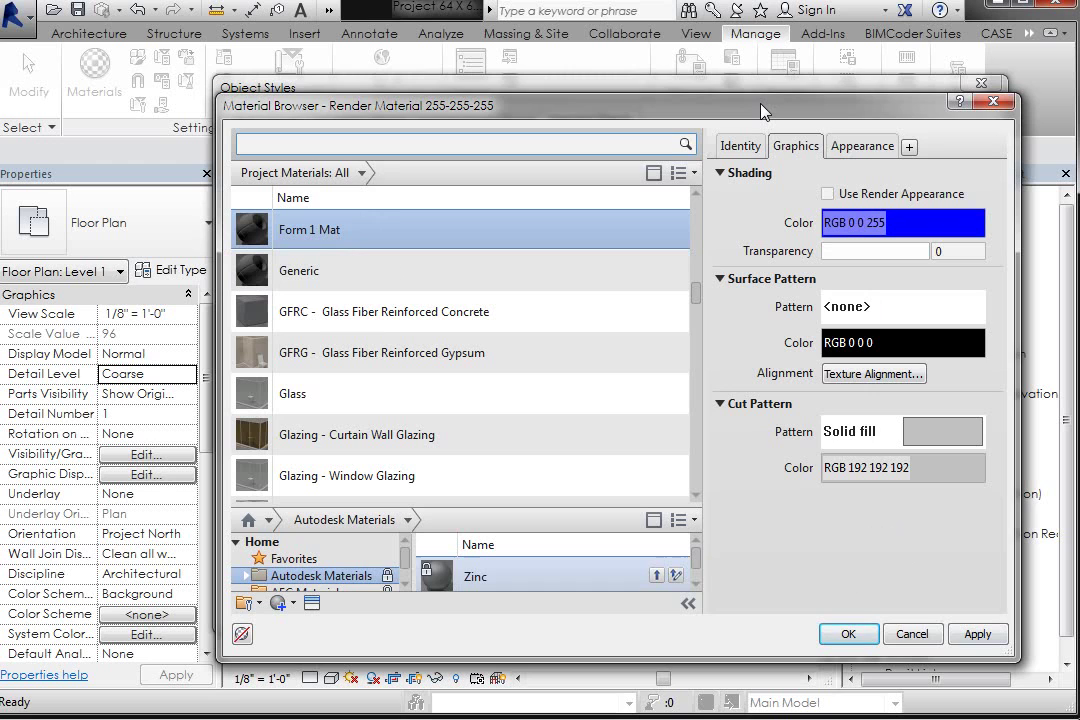
click(848, 634)
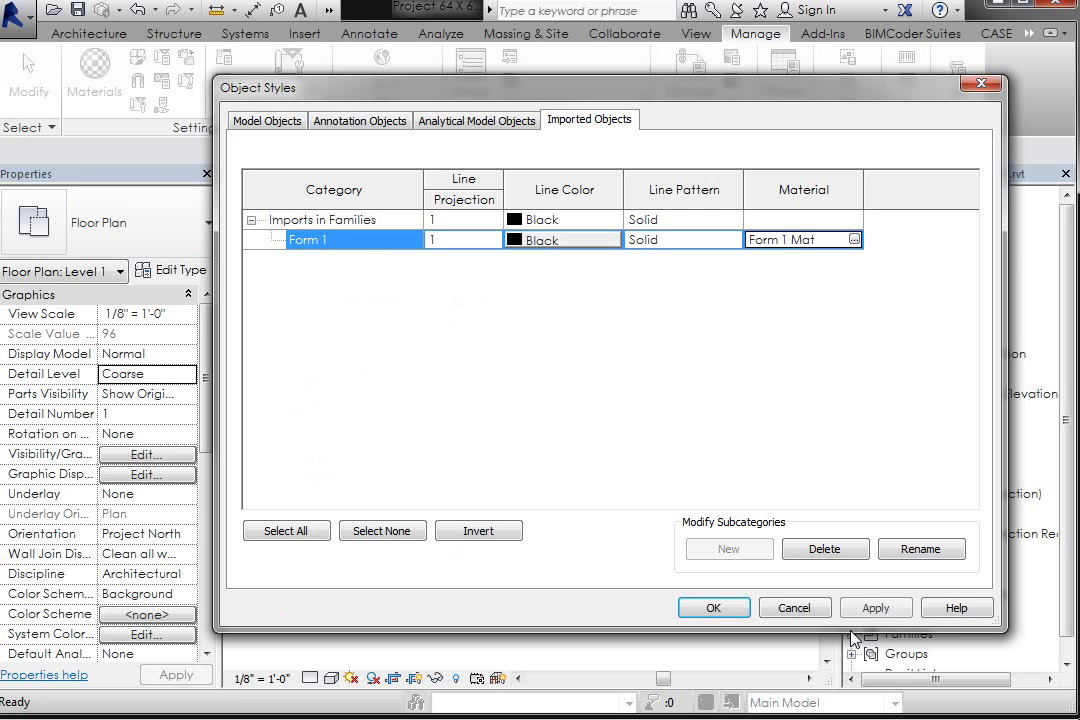
Close Object Styles and switch the Level 1 plan's visual style to Shaded
click(713, 610)
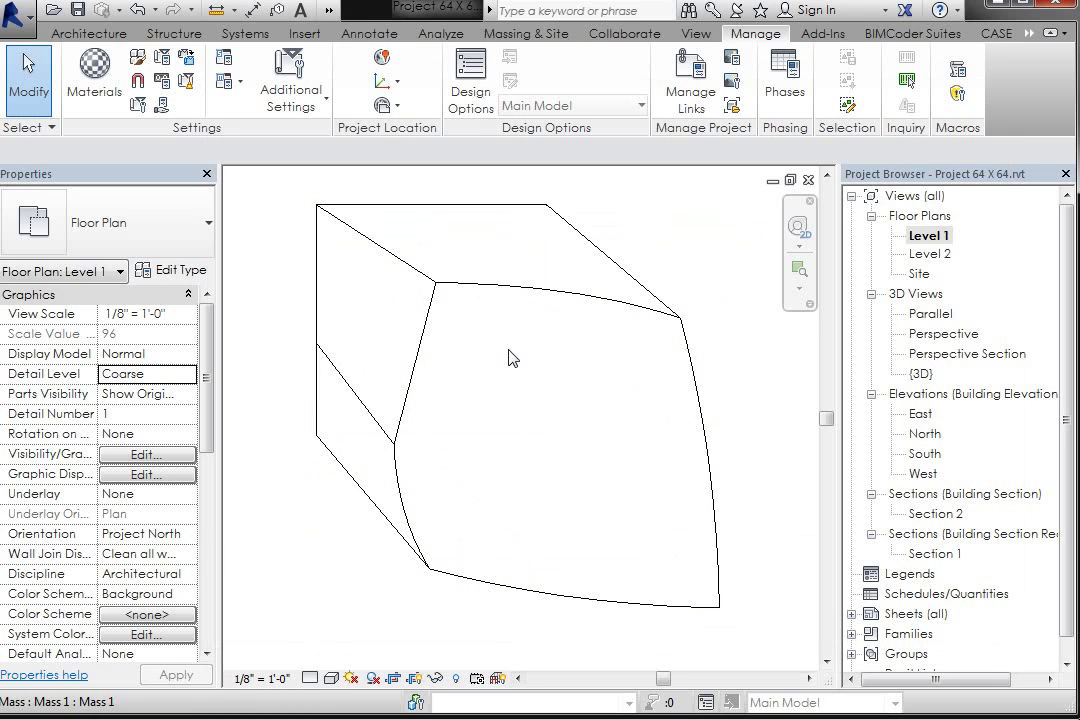
click(332, 679)
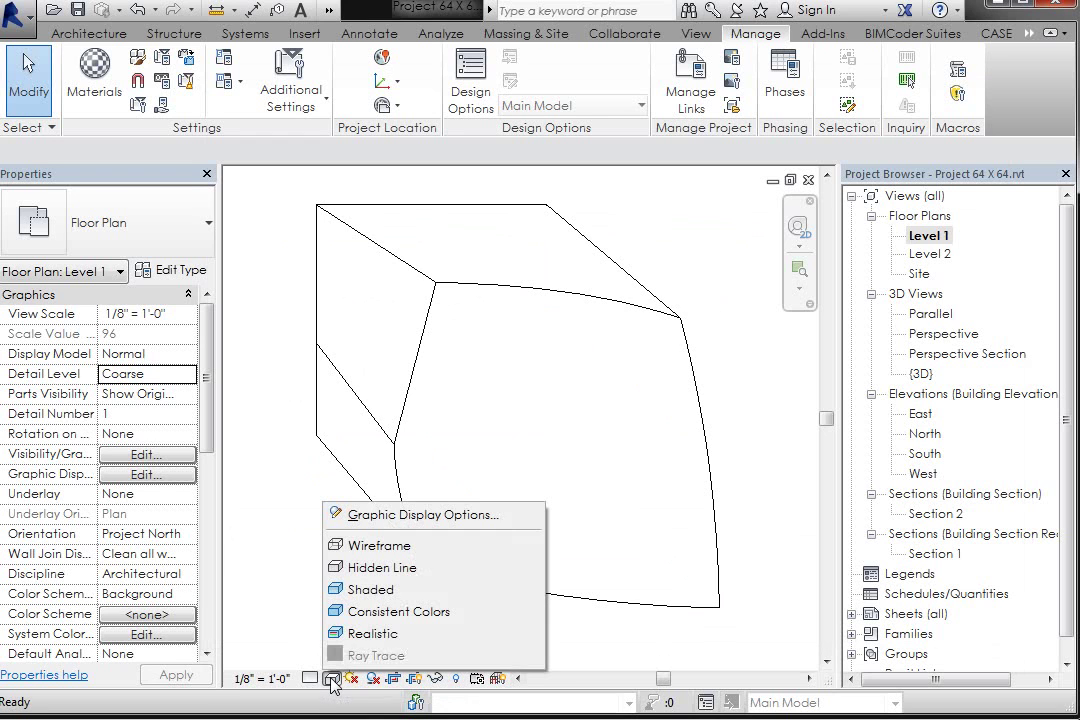
click(370, 590)
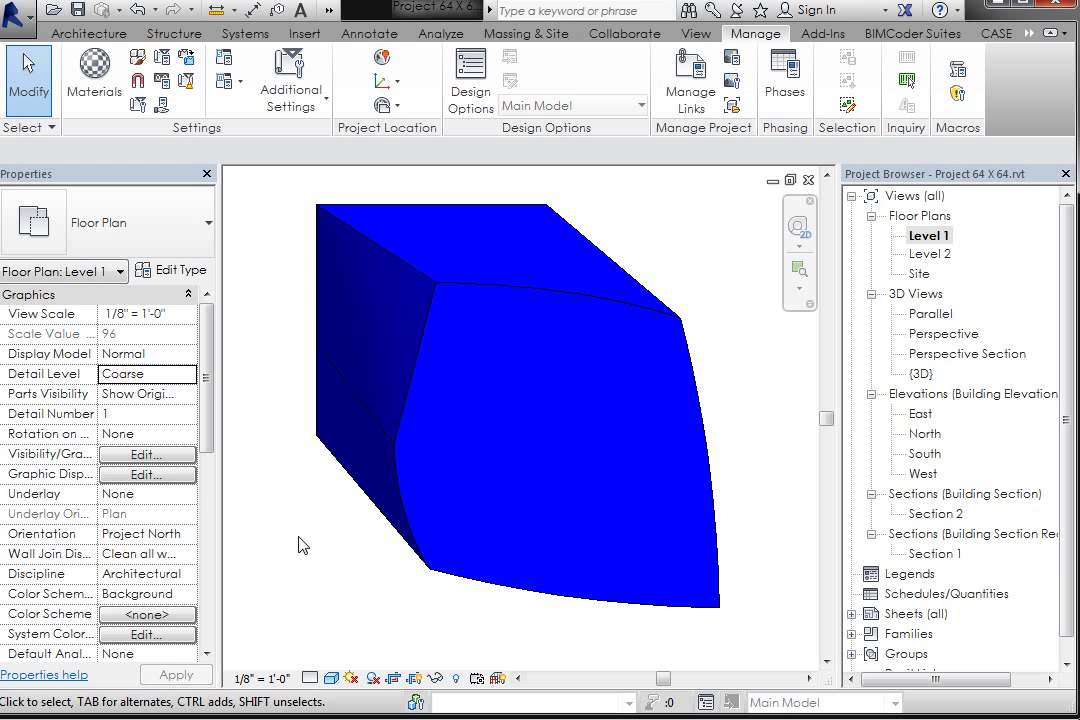
Open the Level 2 floor plan and set its visual style to Shaded
double_click(929, 255)
scroll(360, 311, down, 4)
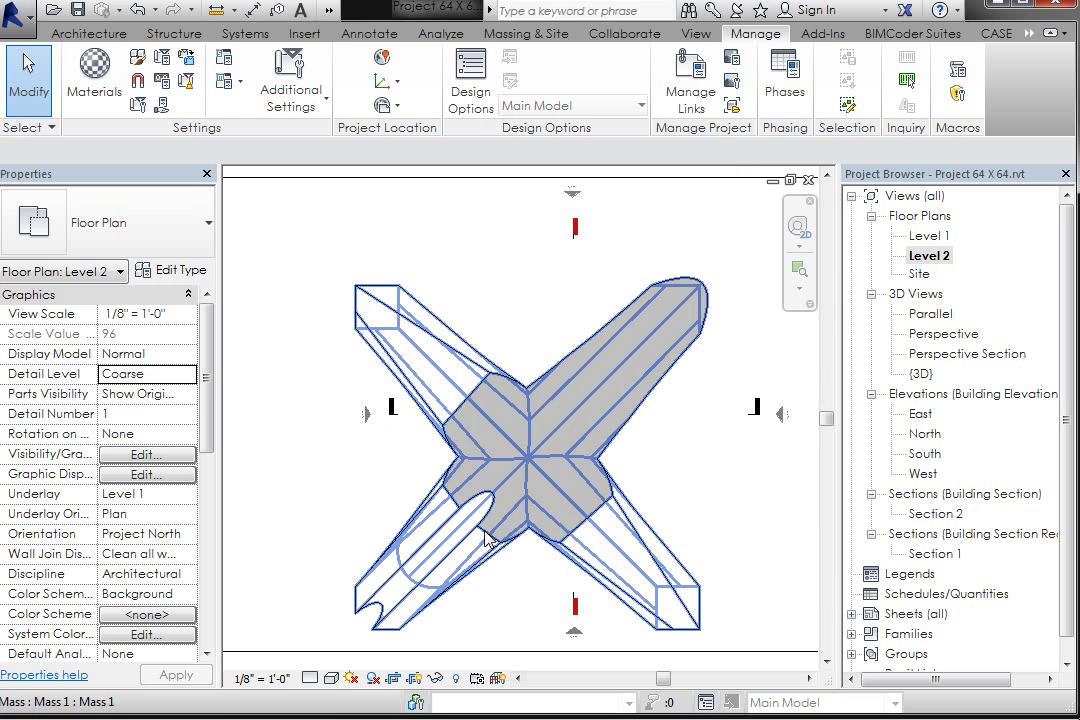
scroll(508, 590, up, 1)
click(331, 679)
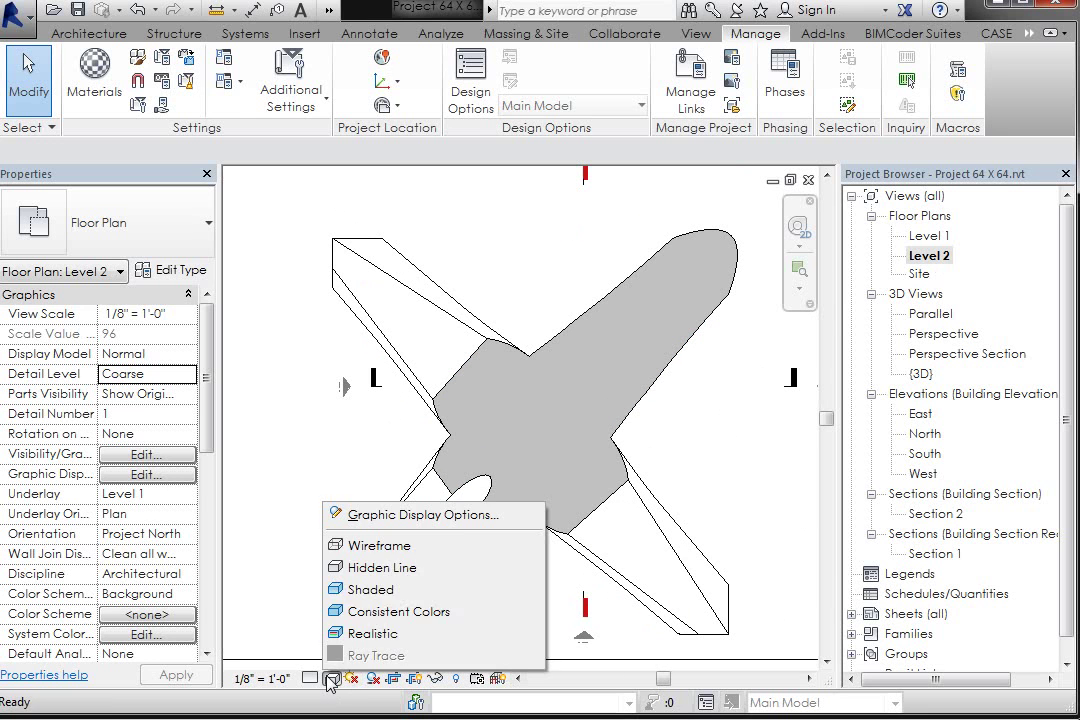
click(350, 590)
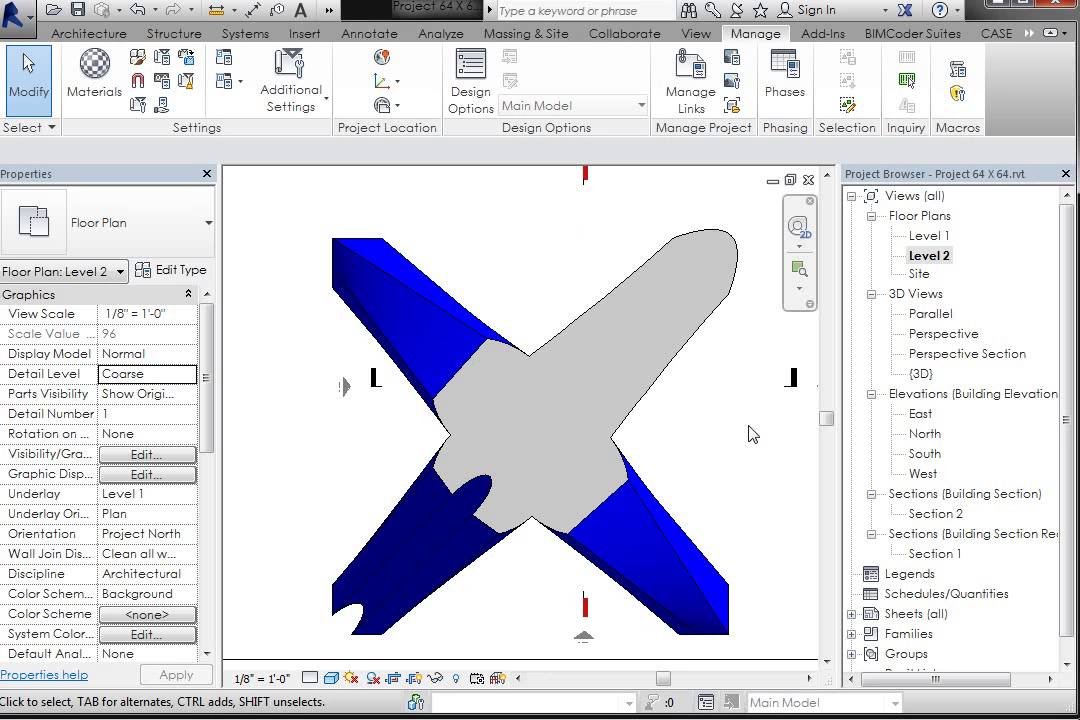
Return to the Level 1 plan and zoom to fit the blue mass pieces
double_click(929, 237)
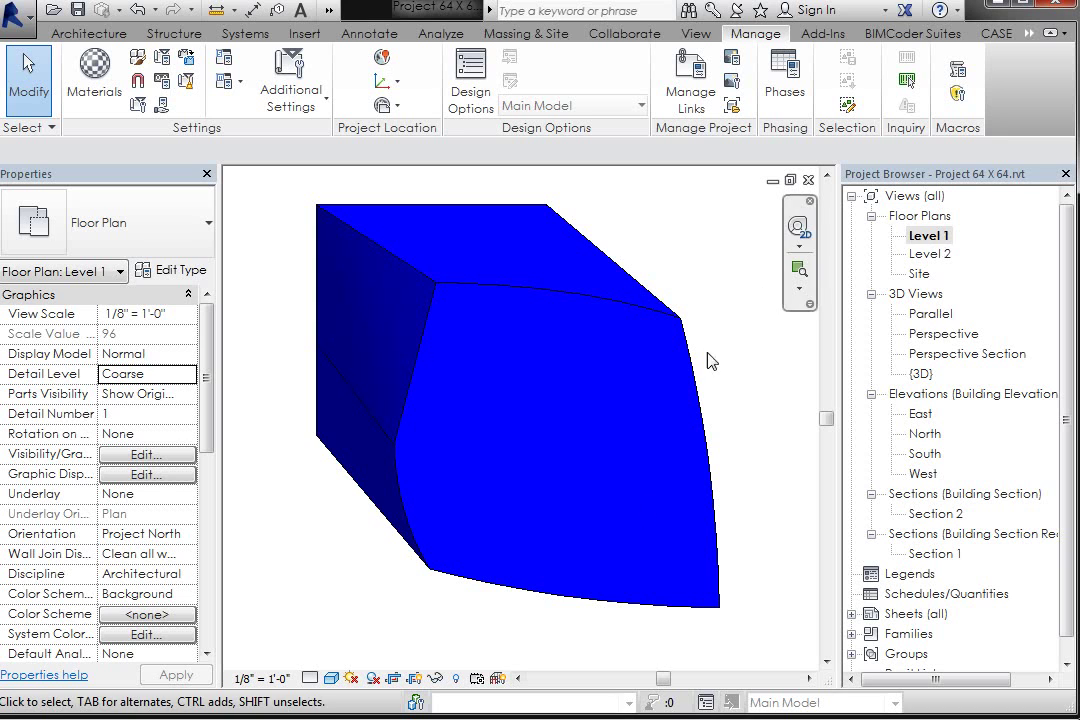
scroll(518, 548, down, 5)
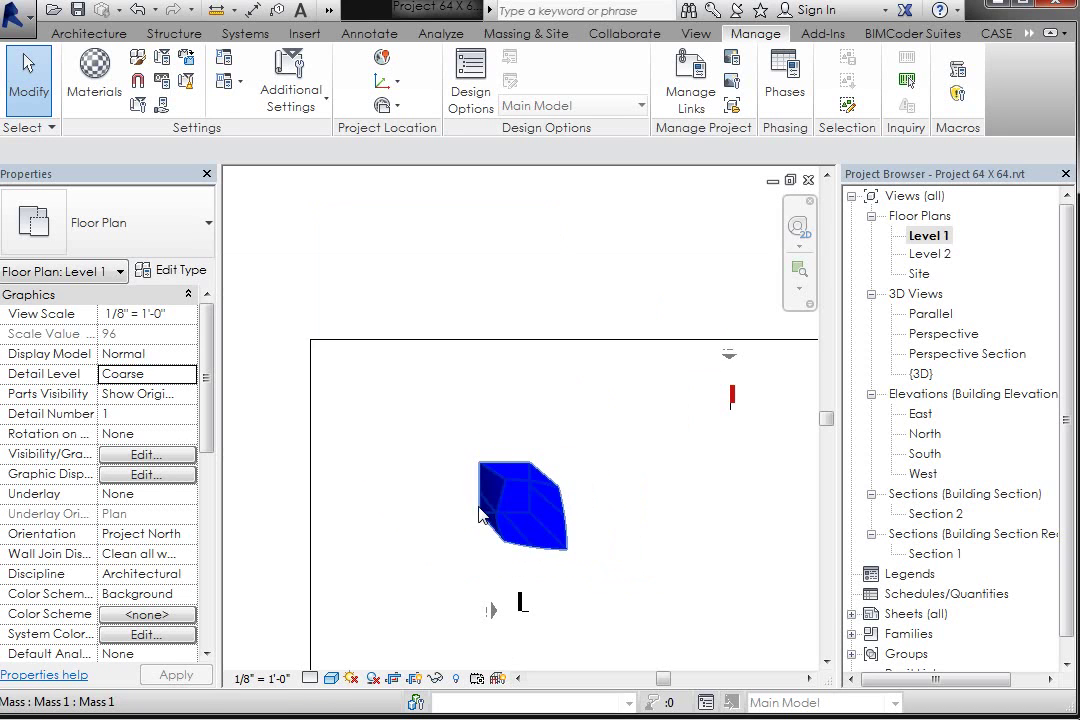
scroll(512, 466, down, 3)
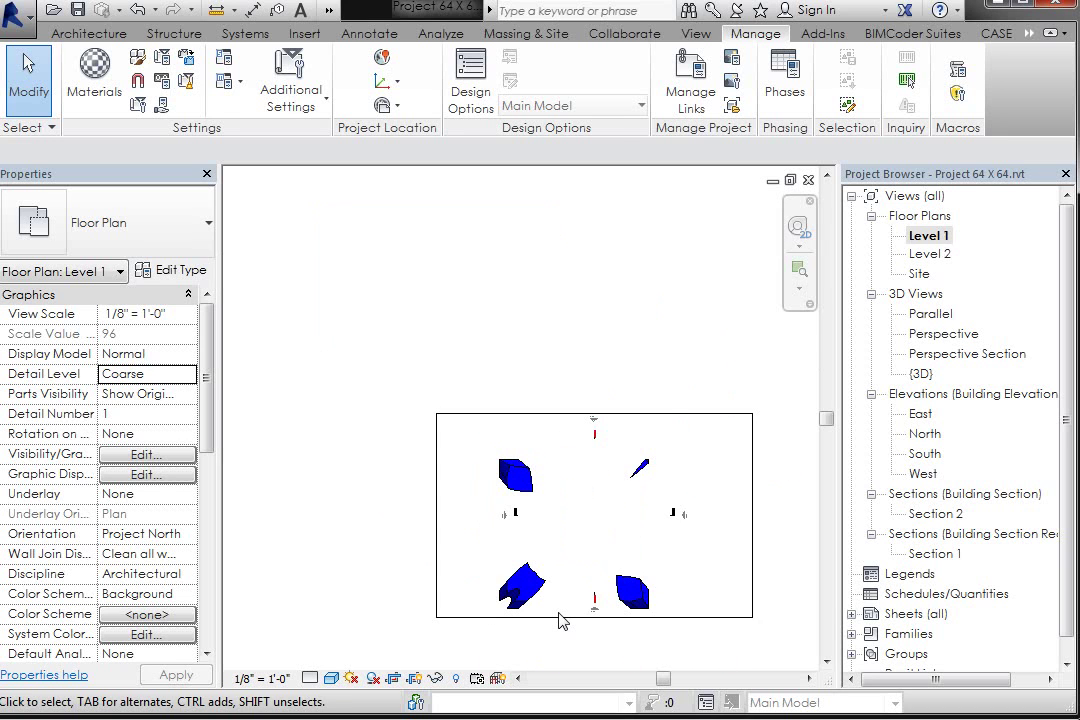
scroll(600, 580, up, 4)
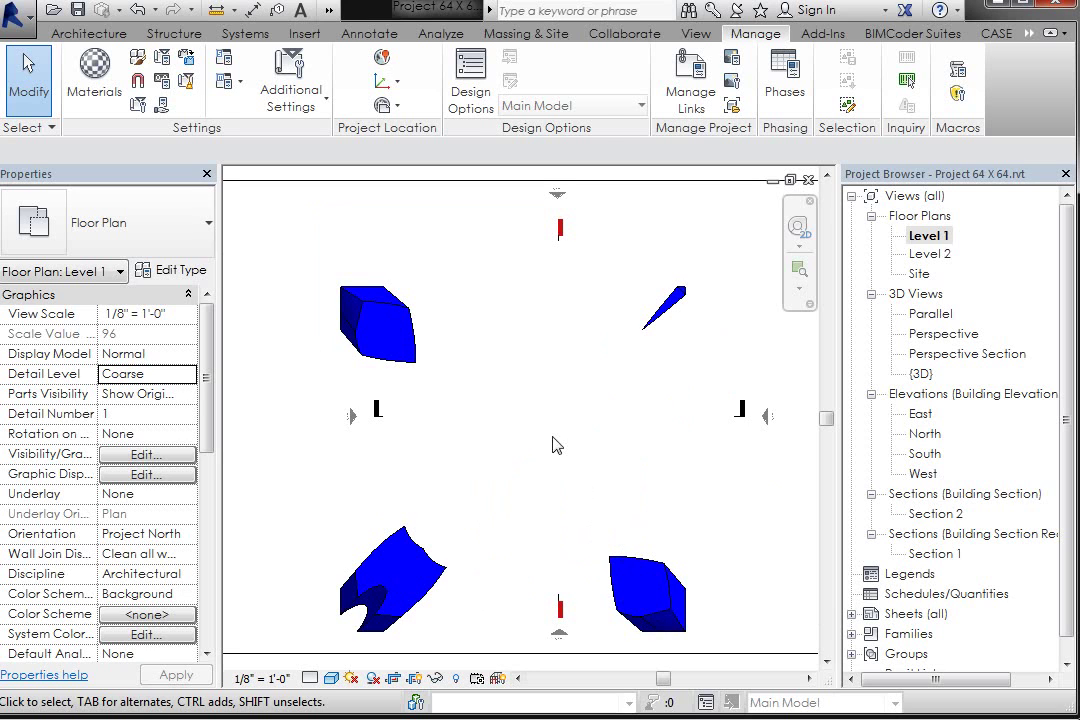
Save the project as test.rvt on the Desktop, overwriting the existing file
click(34, 28)
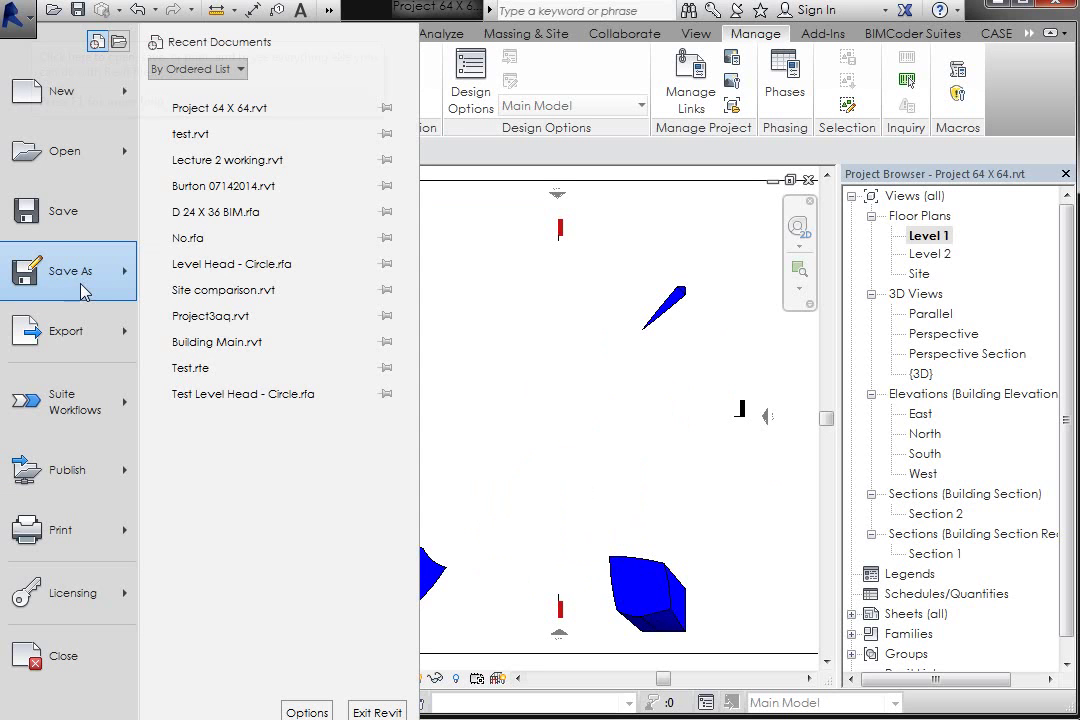
mouse_move(84, 290)
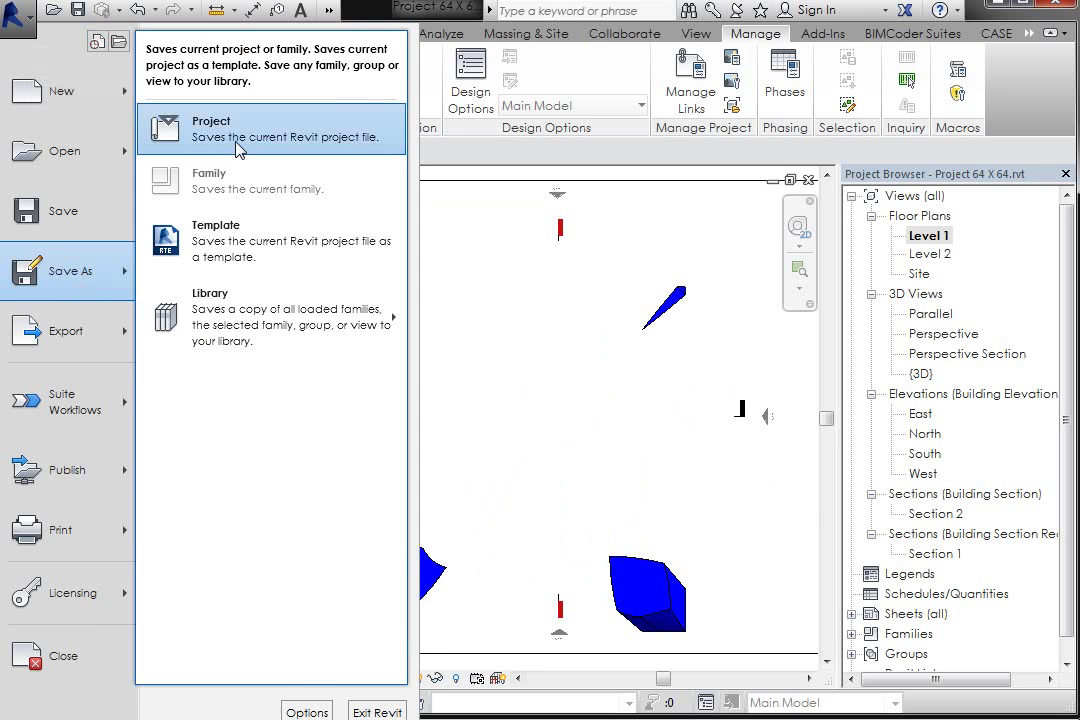
click(238, 146)
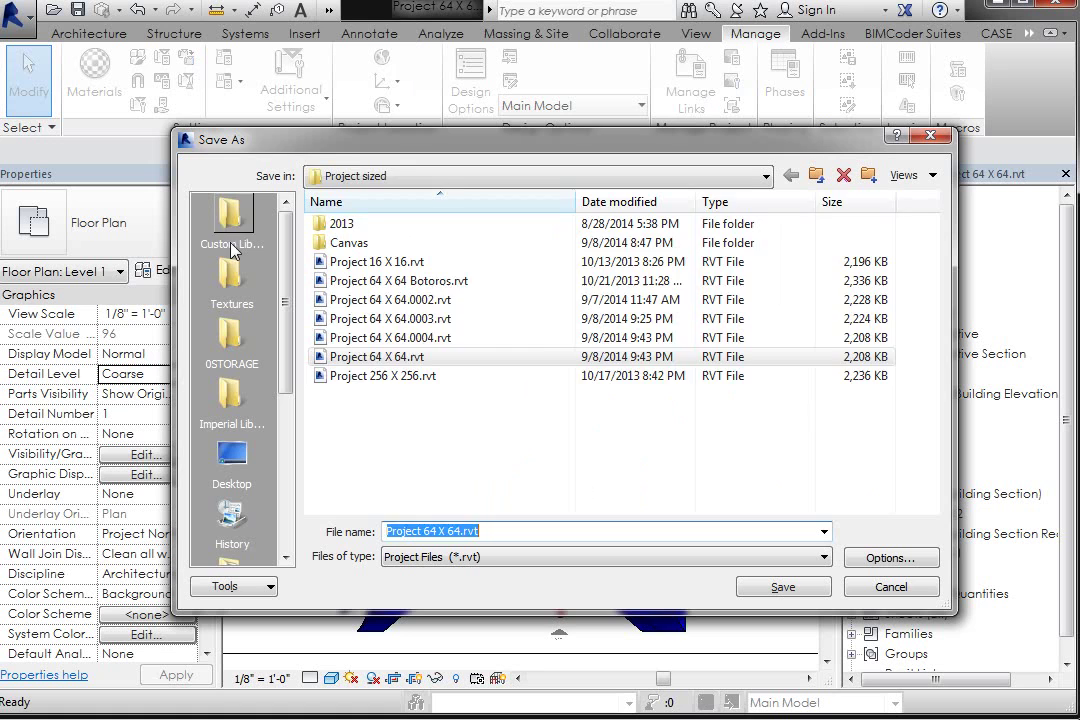
click(232, 465)
click(348, 356)
click(786, 587)
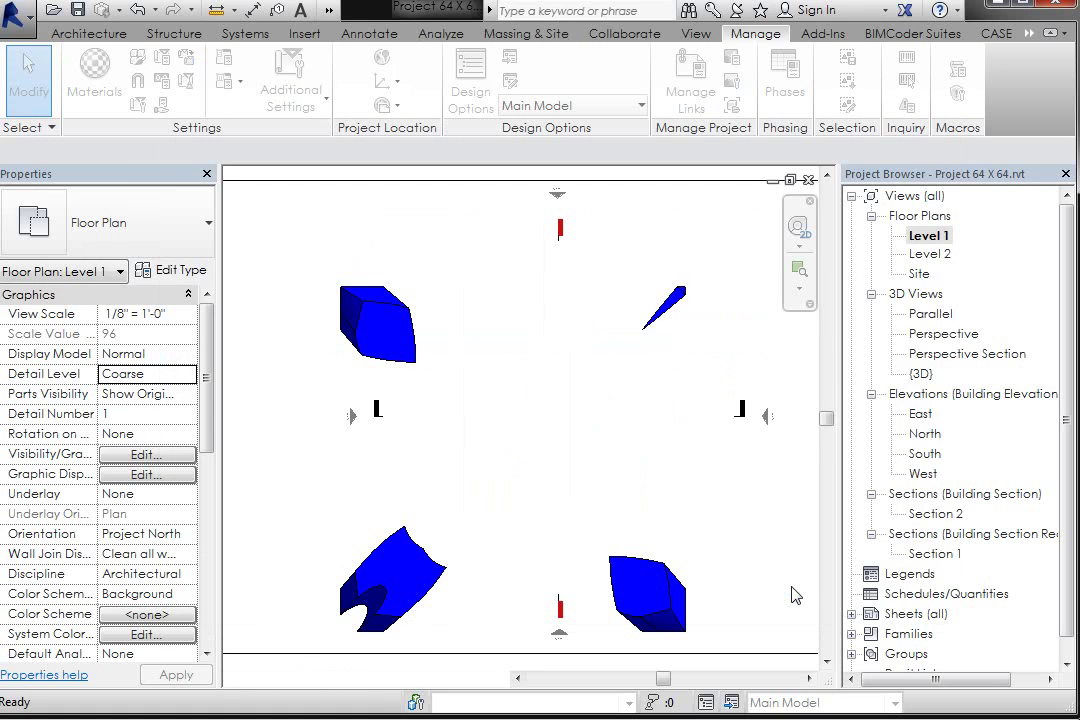
click(778, 490)
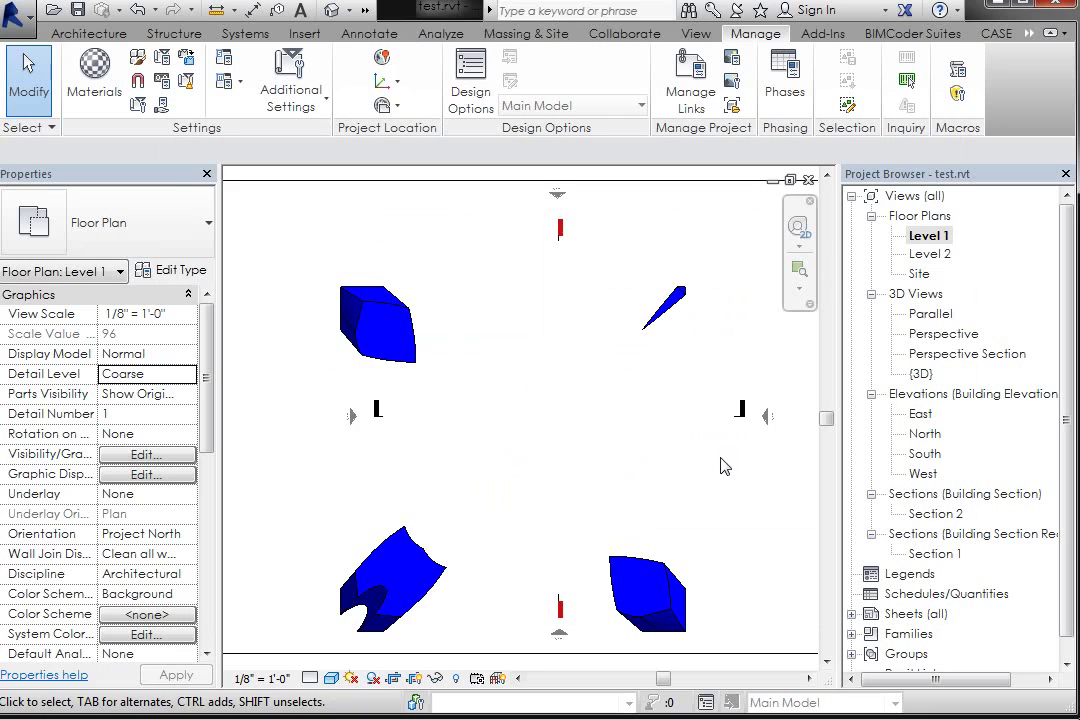
Close the Level 1, Level 2, 3D and Site views to reach Recent Files
click(808, 181)
click(808, 181)
click(808, 181)
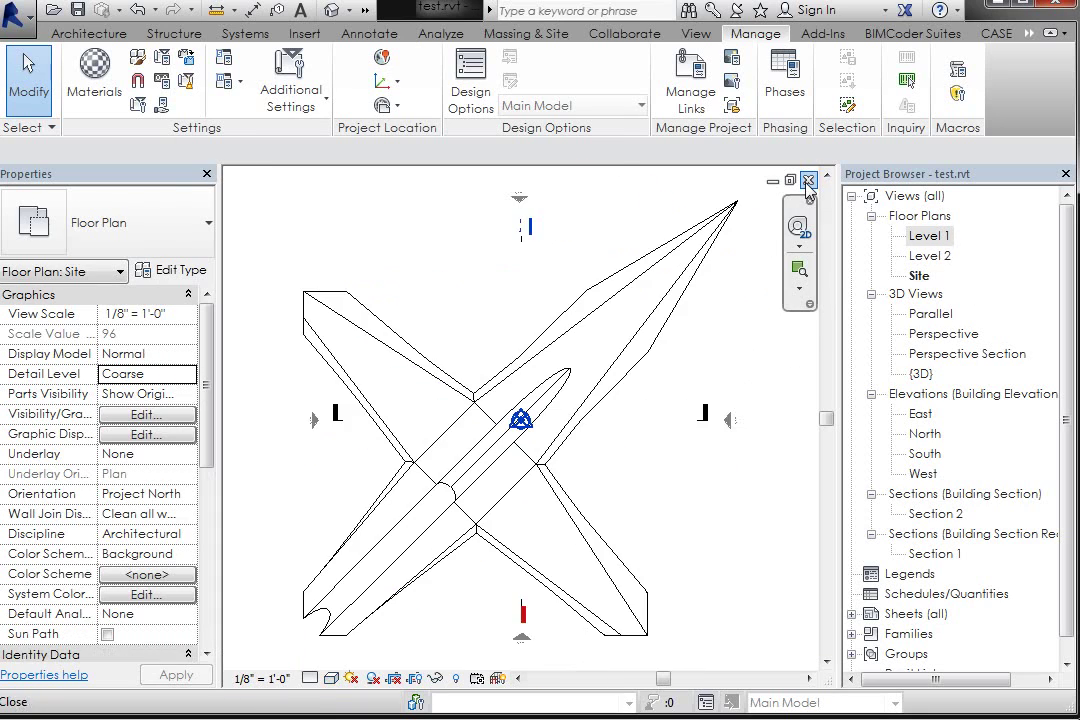
click(808, 183)
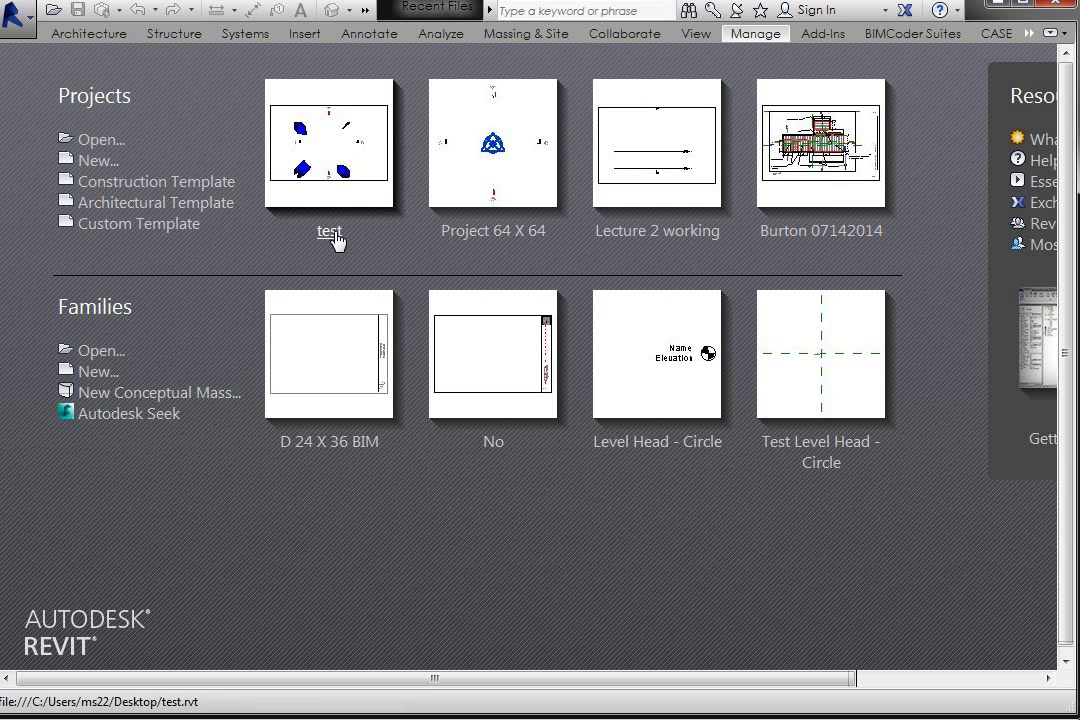
Reopen test.rvt from Recent Files and zoom on the blue-shaded mass in the Level 1 plan
click(335, 238)
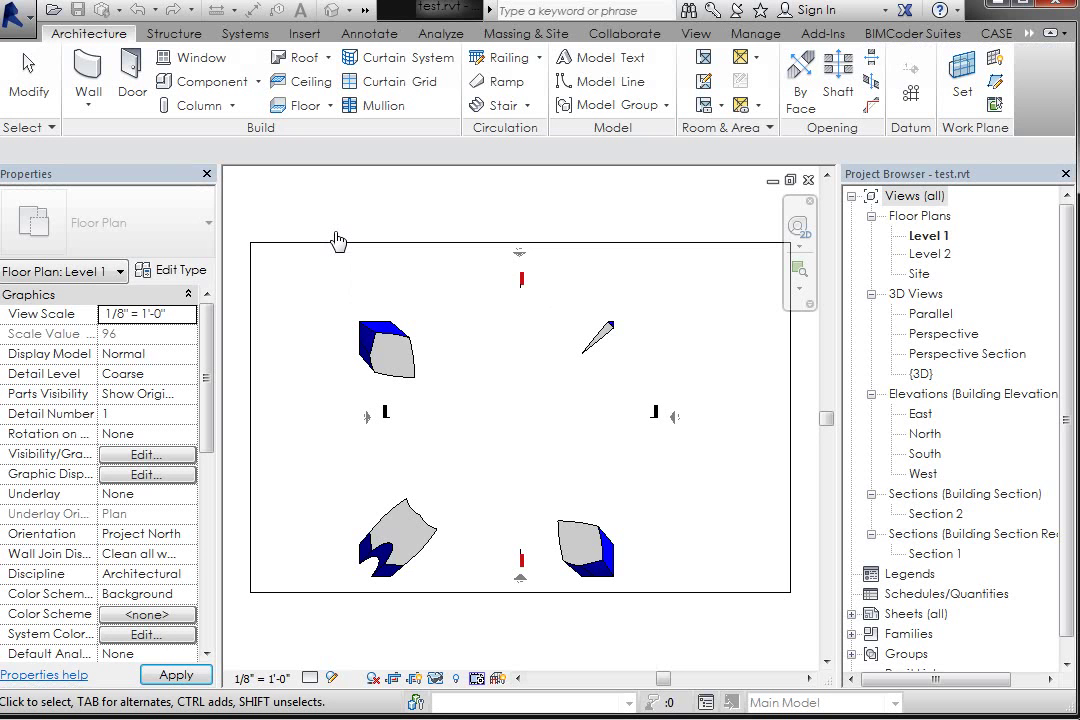
scroll(380, 345, up, 3)
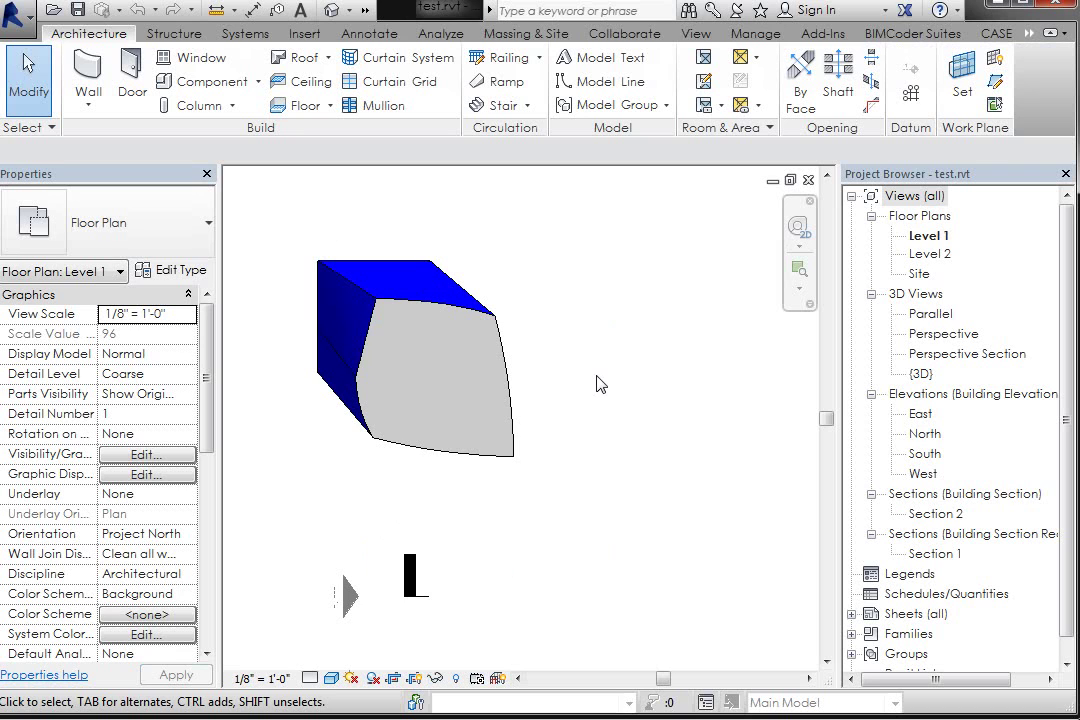
scroll(546, 366, down, 2)
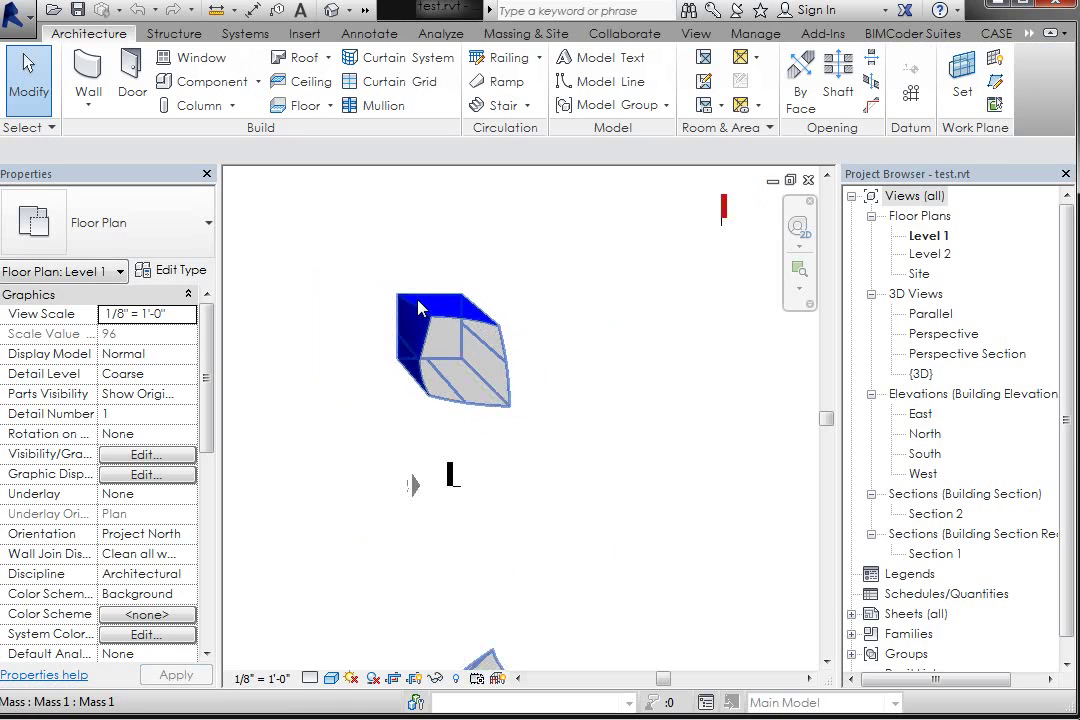
scroll(418, 381, down, 4)
scroll(430, 365, up, 4)
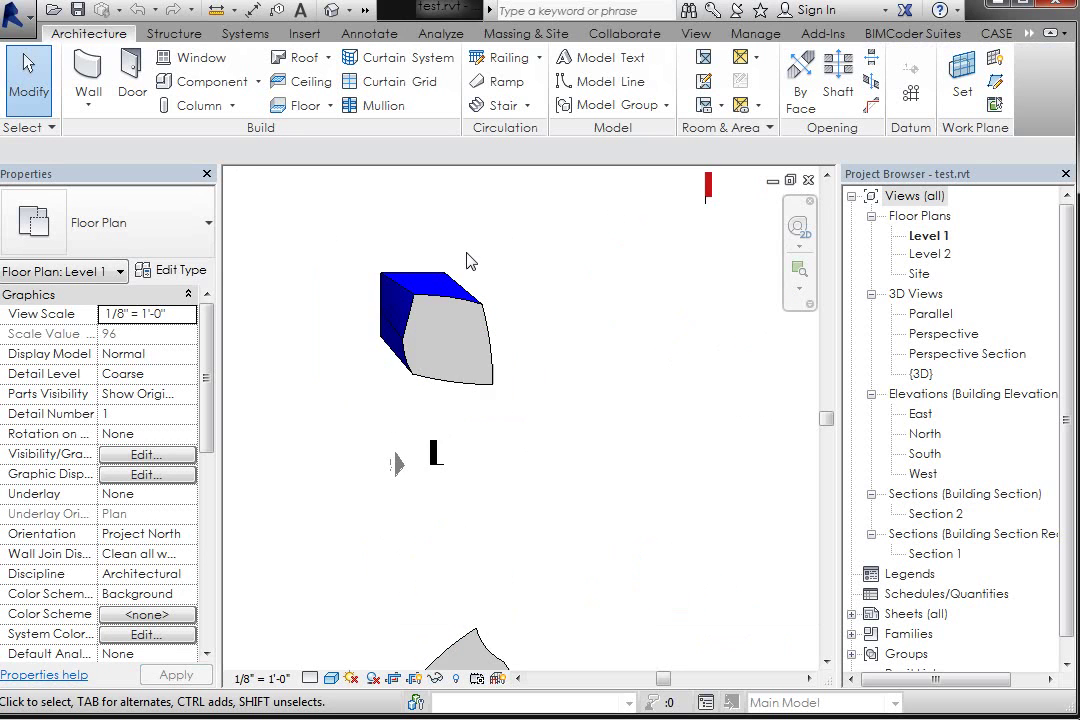
scroll(470, 261, up, 2)
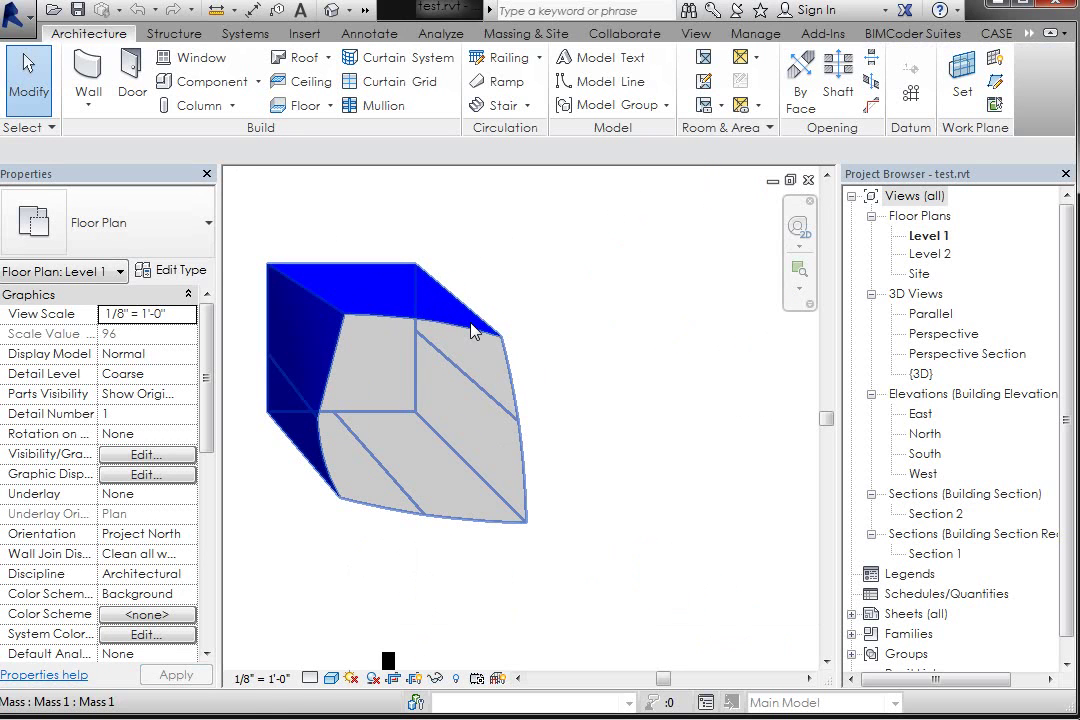
scroll(360, 540, up, 3)
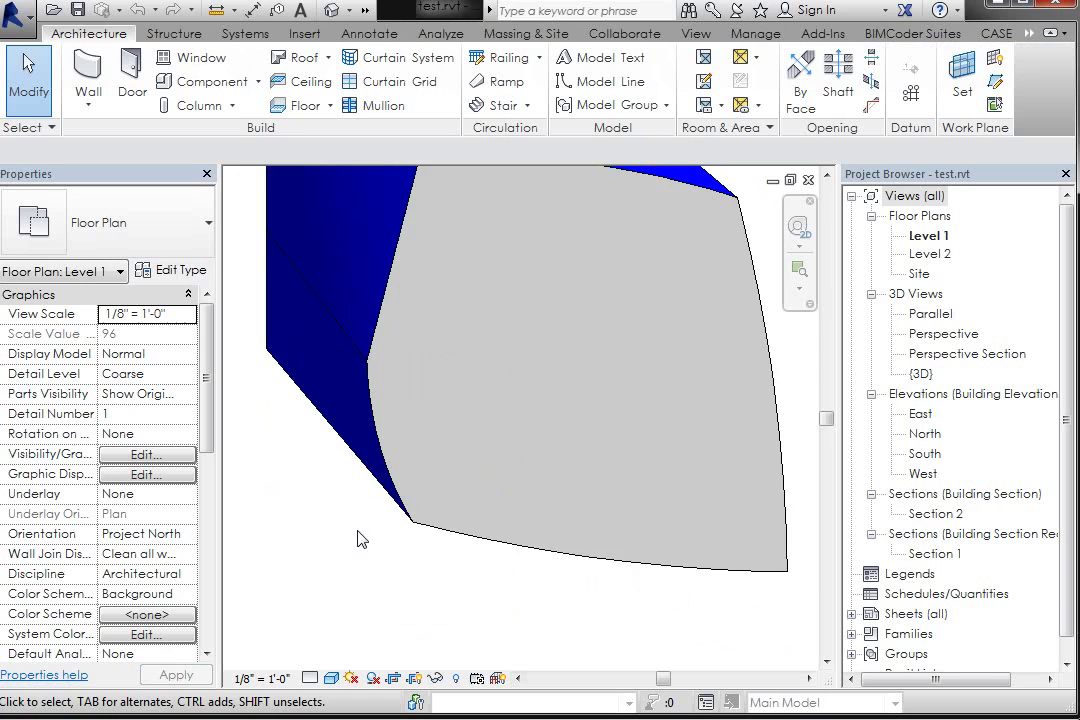
scroll(367, 538, up, 2)
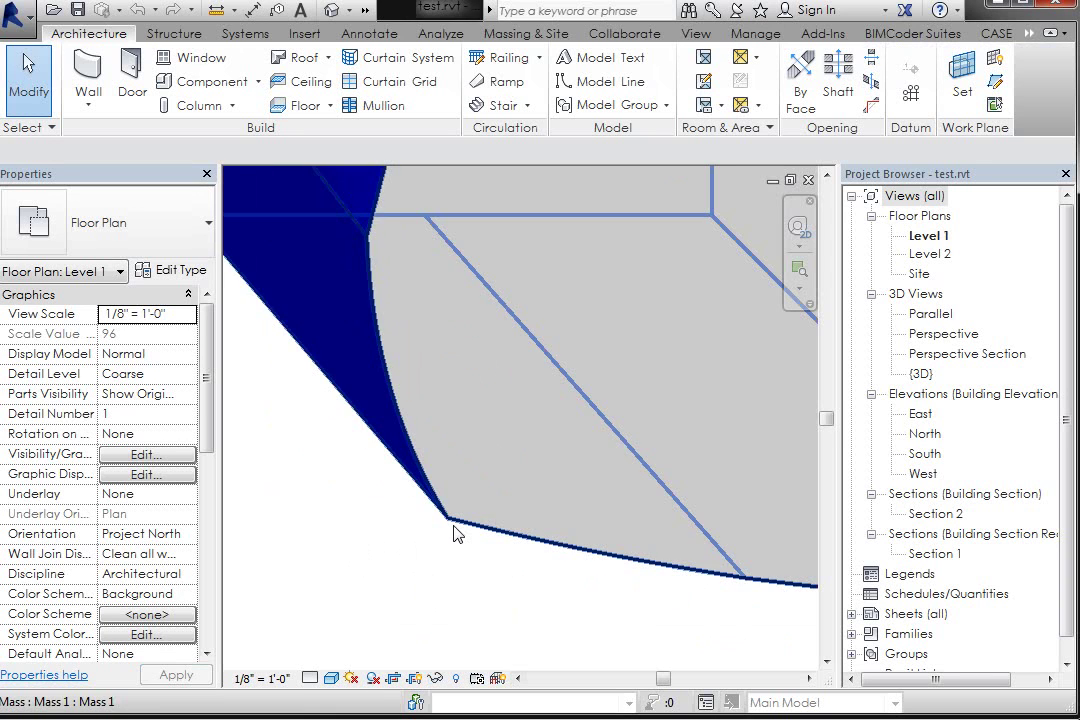
scroll(390, 511, down, 3)
scroll(392, 512, down, 3)
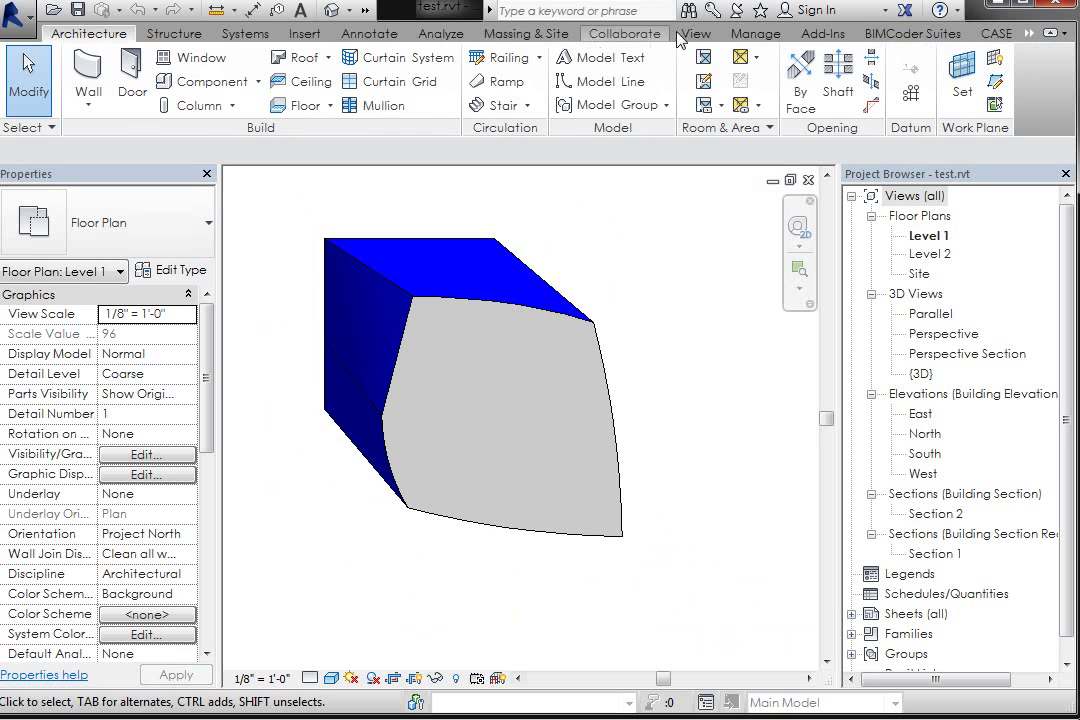
Open Object Styles on the Model Objects tab, with the dialog moved aside to keep the mass visible
click(755, 33)
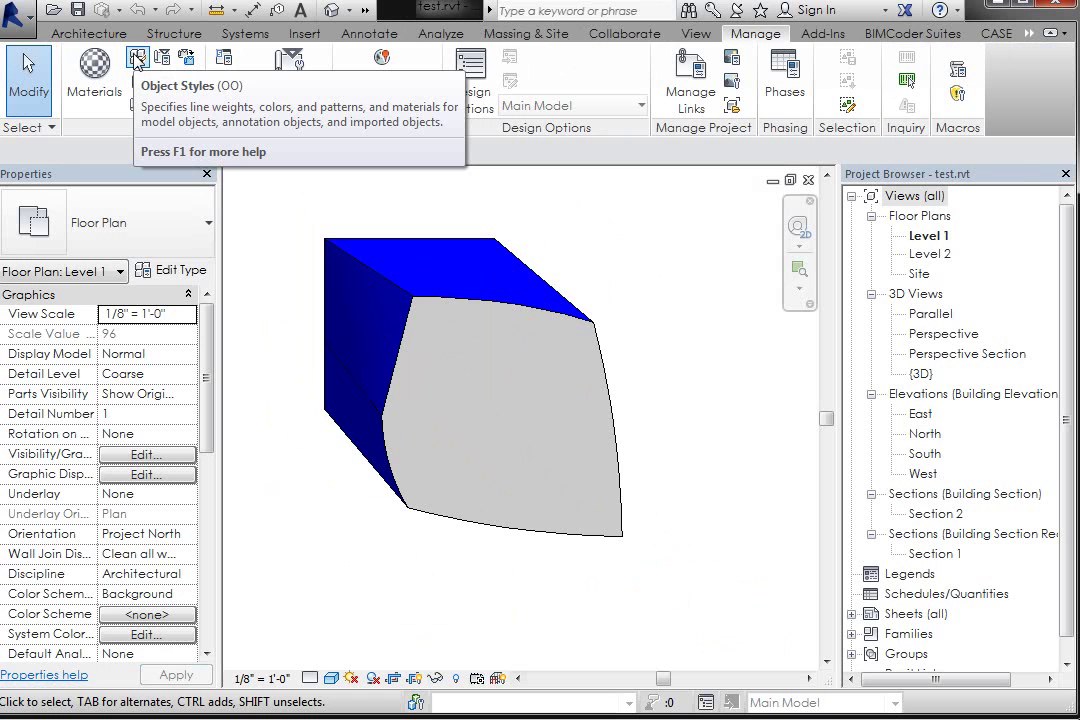
click(137, 60)
drag(619, 58, 914, 105)
click(888, 133)
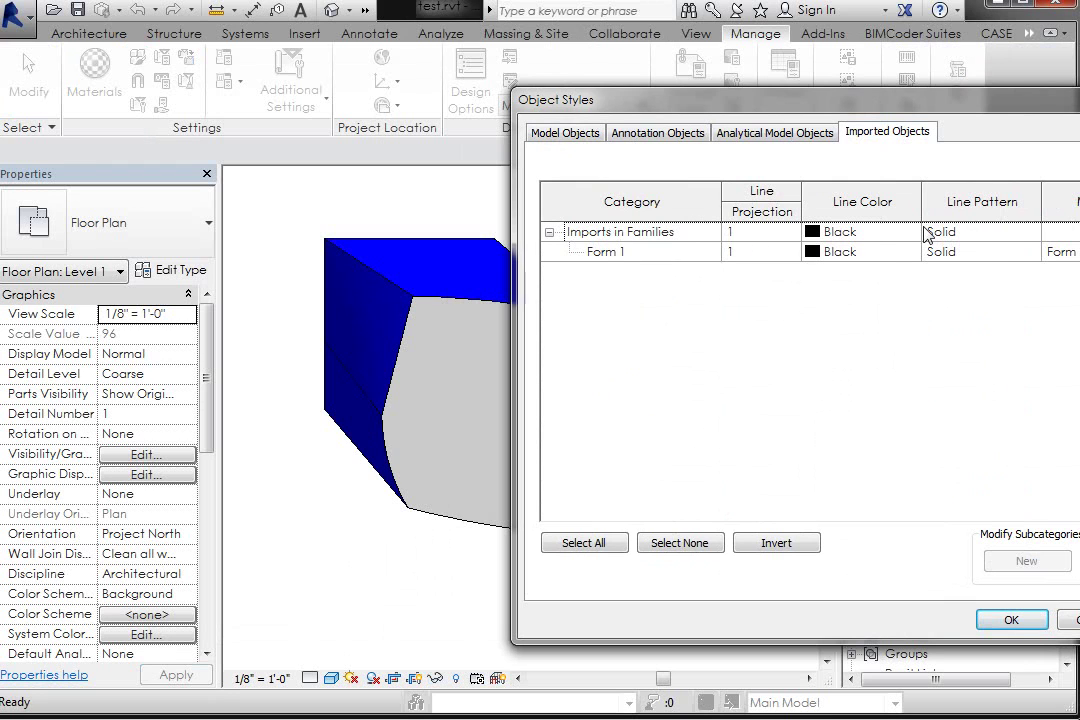
click(564, 132)
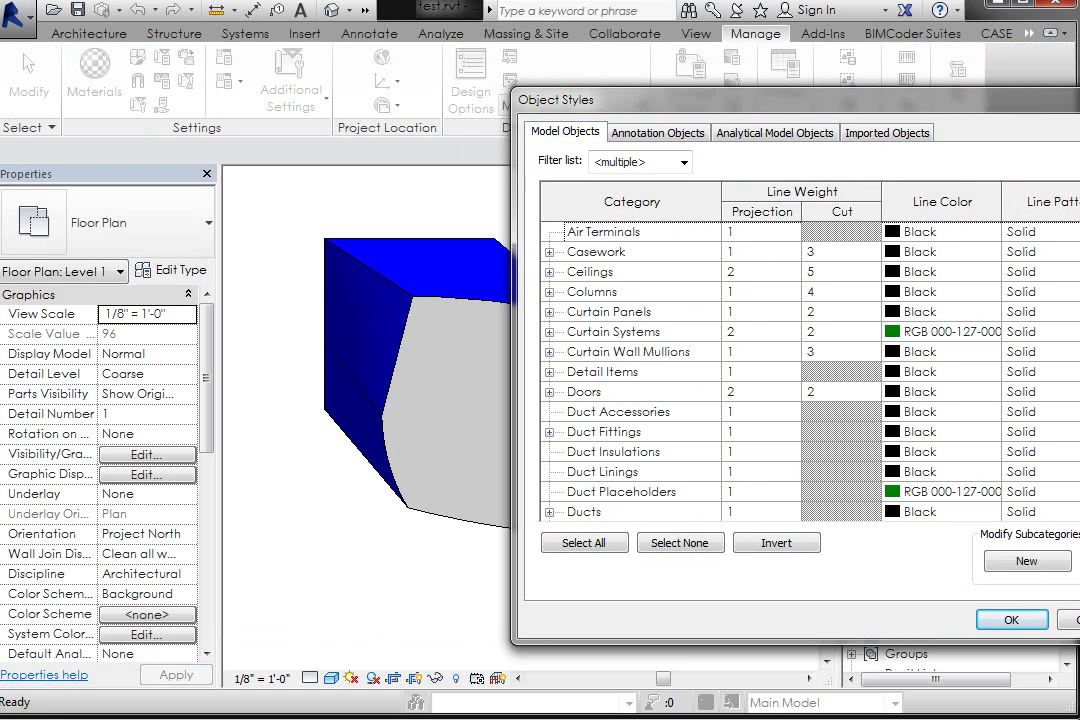
drag(947, 94, 691, 99)
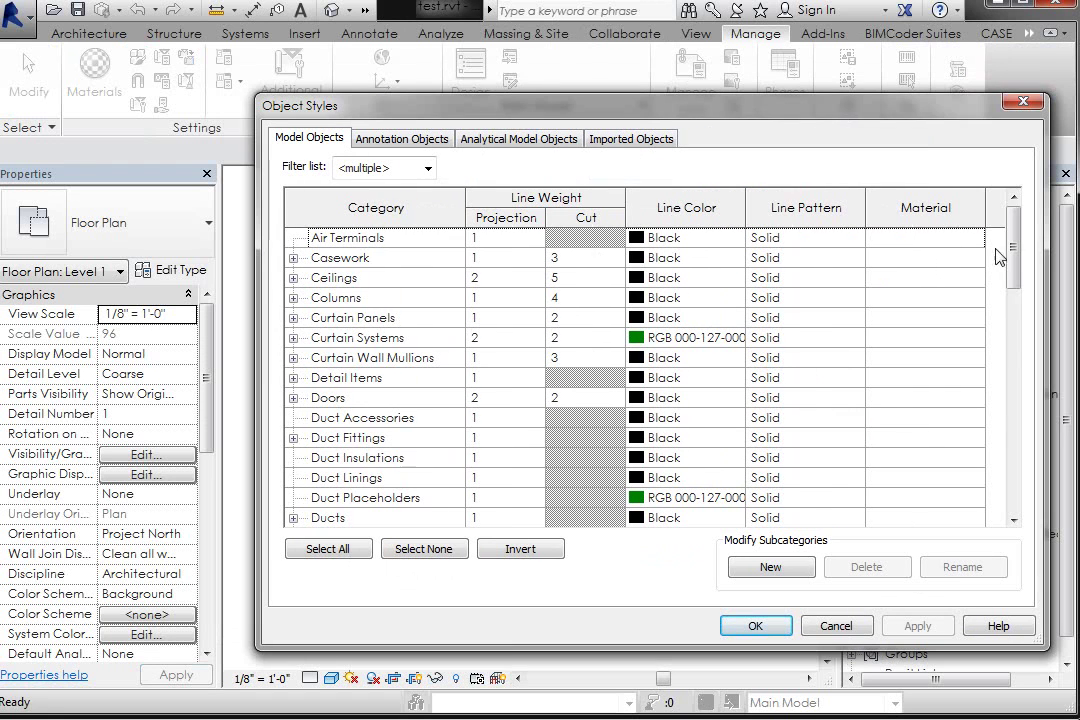
drag(1012, 247, 1009, 334)
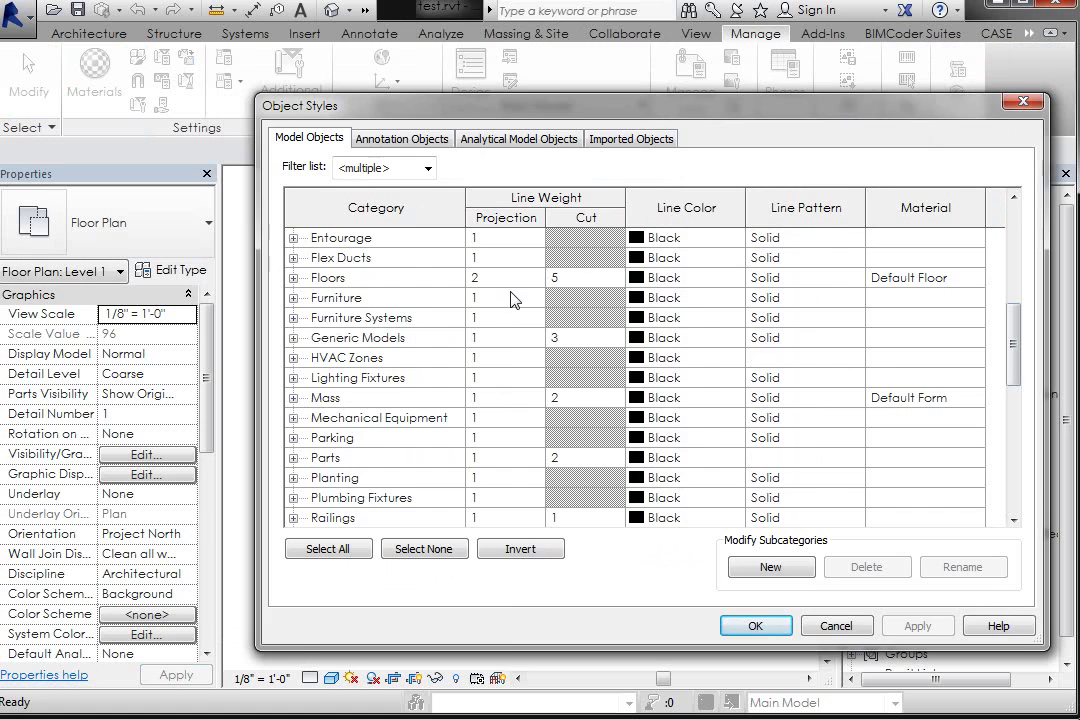
drag(683, 114, 878, 113)
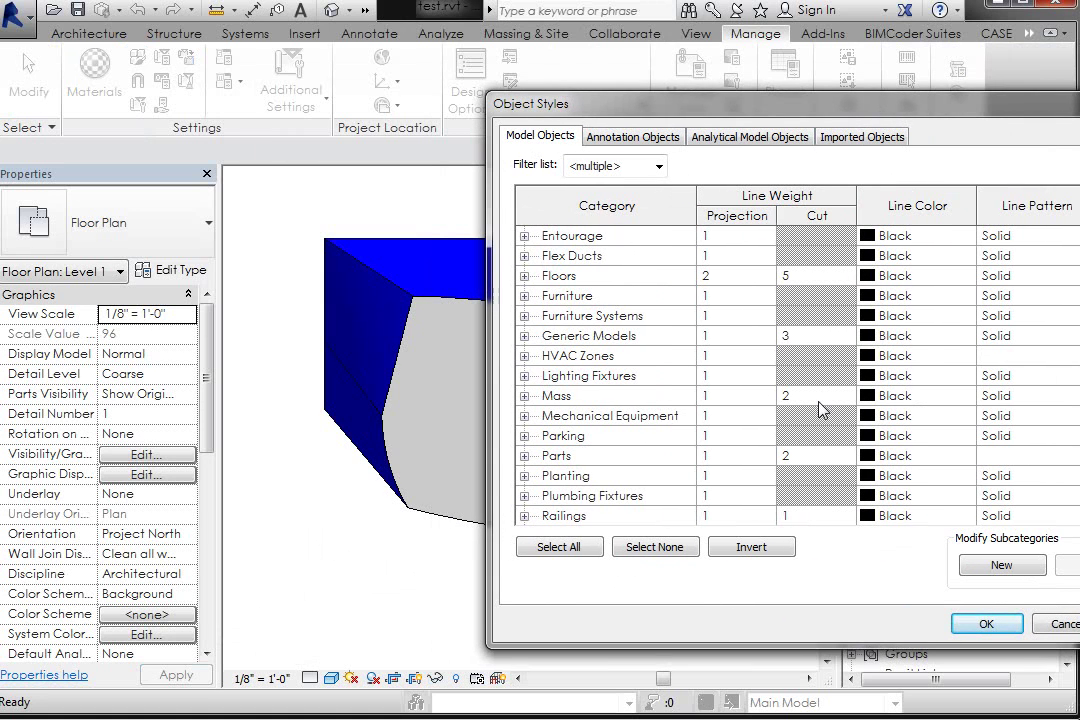
Set the Mass category's cut line weight to 8 and apply it
click(851, 402)
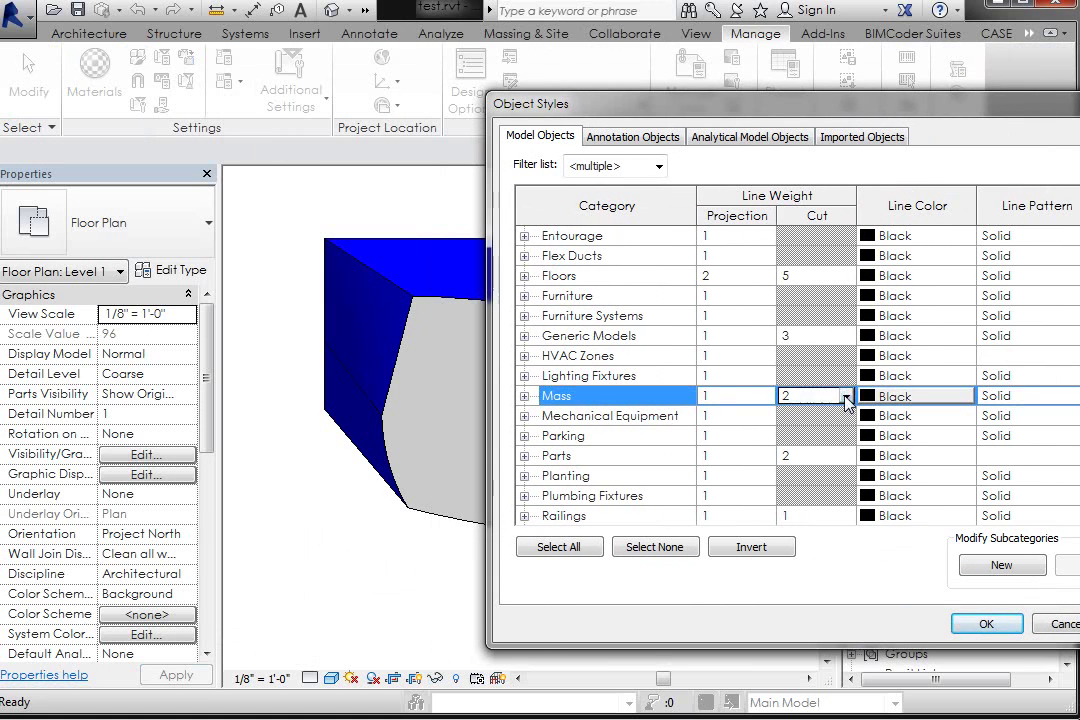
click(847, 400)
scroll(845, 445, down, 1)
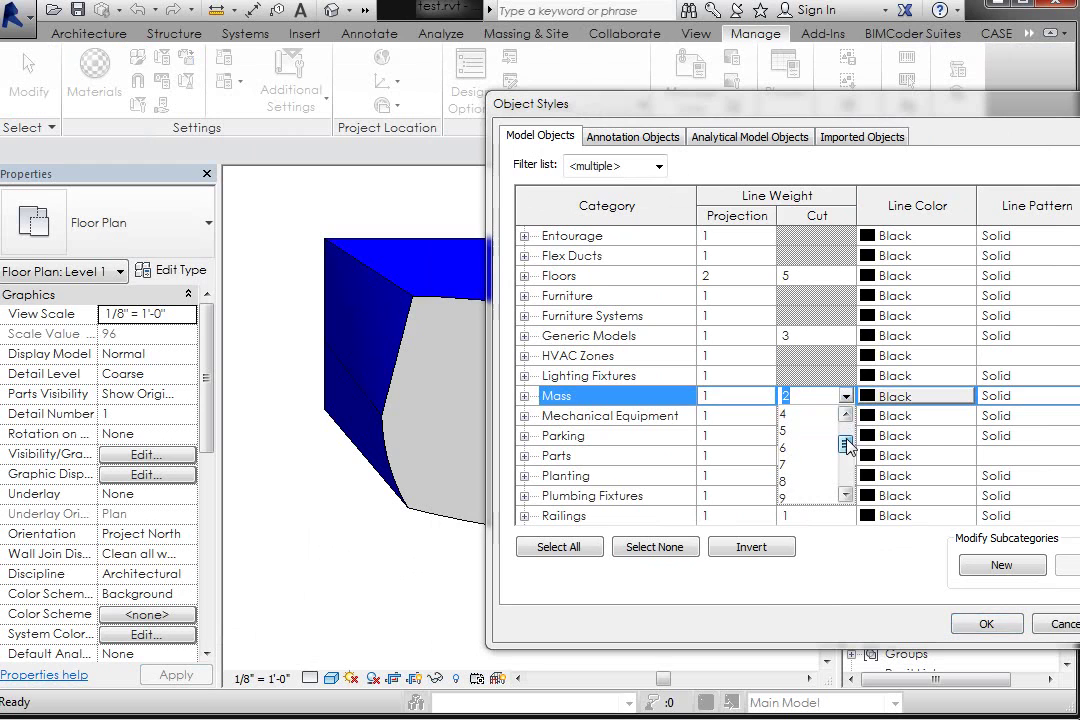
click(800, 481)
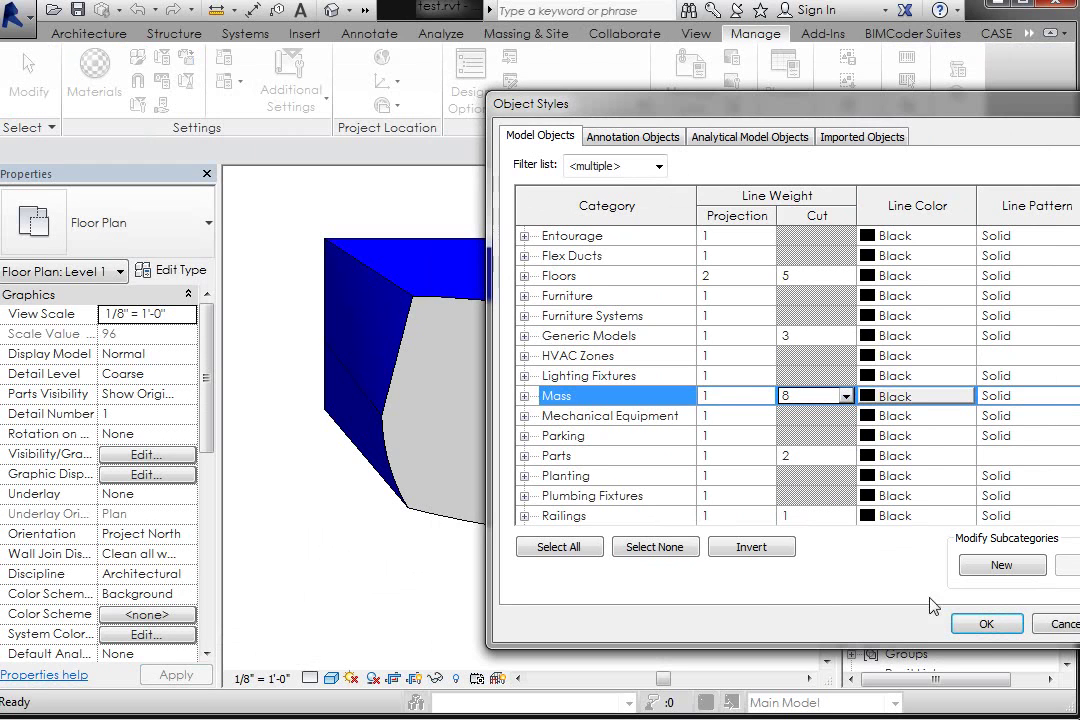
click(980, 632)
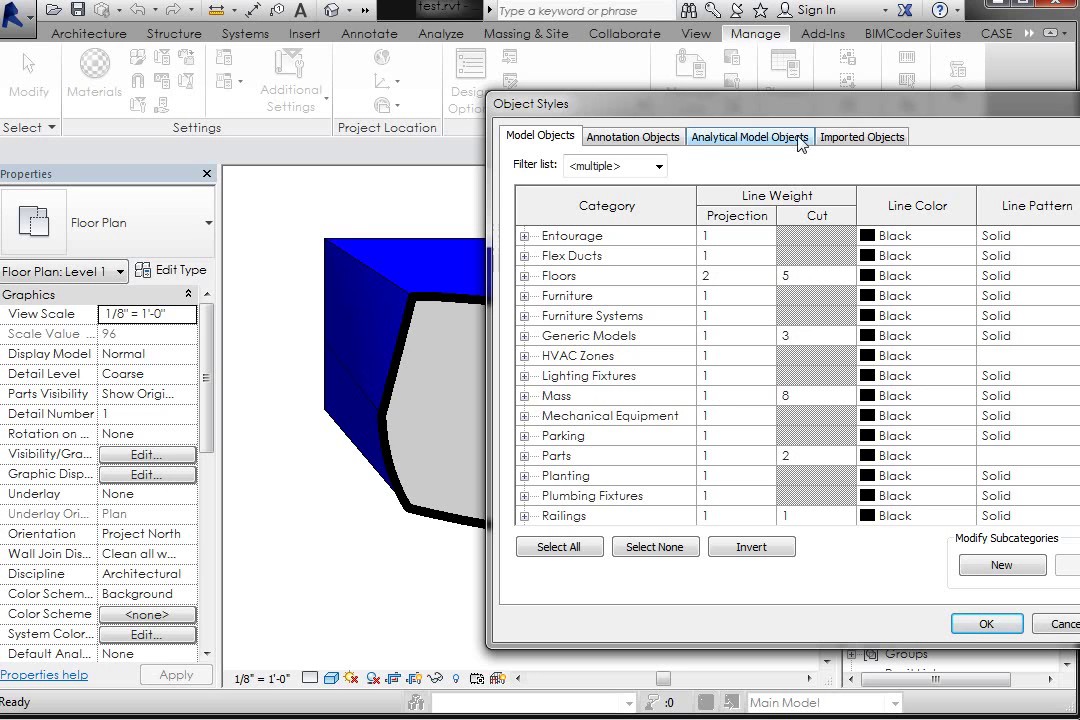
click(853, 142)
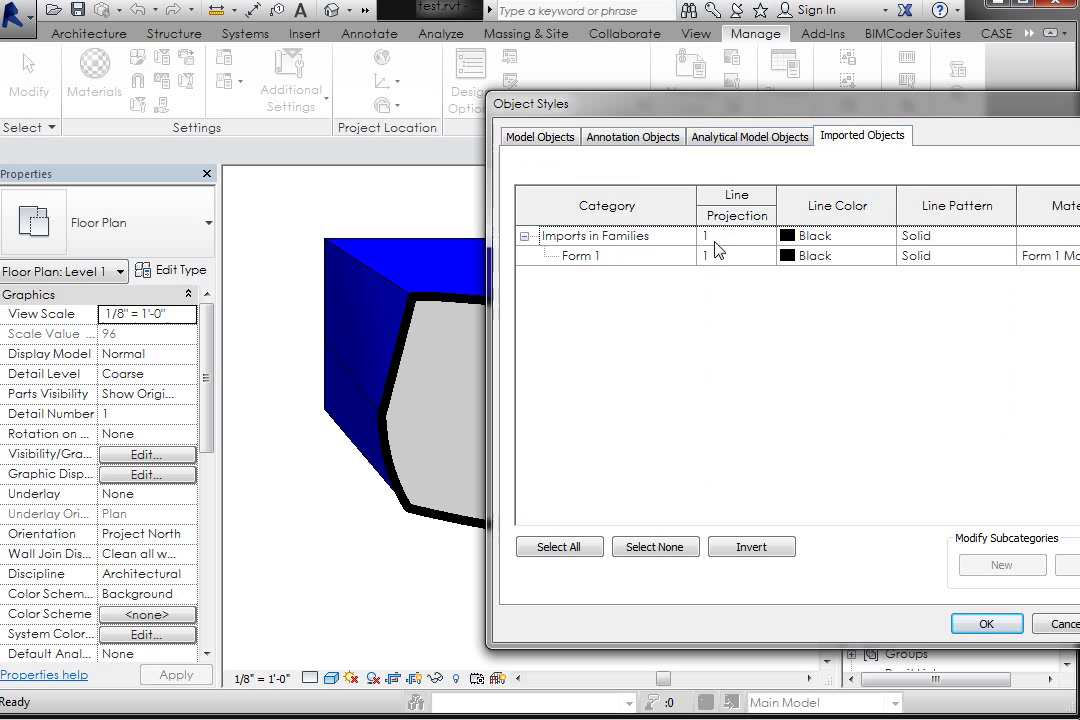
click(549, 142)
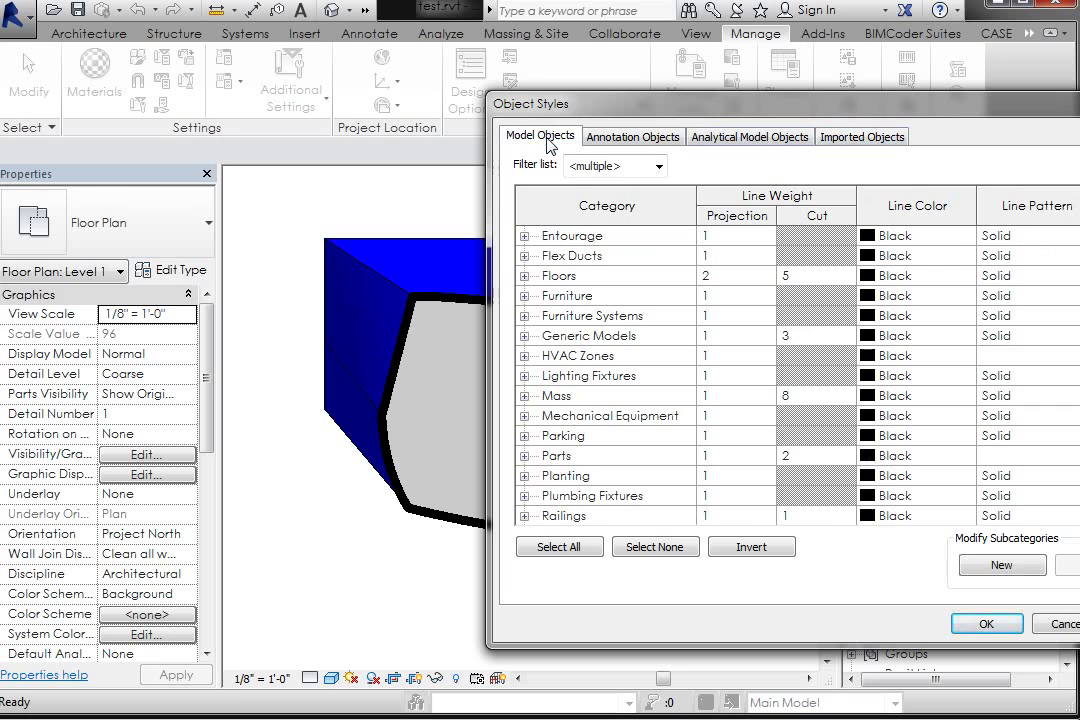
Confirm Object Styles with OK and view the Level 2 floor plan's gray-cut, black-outlined mass
click(985, 623)
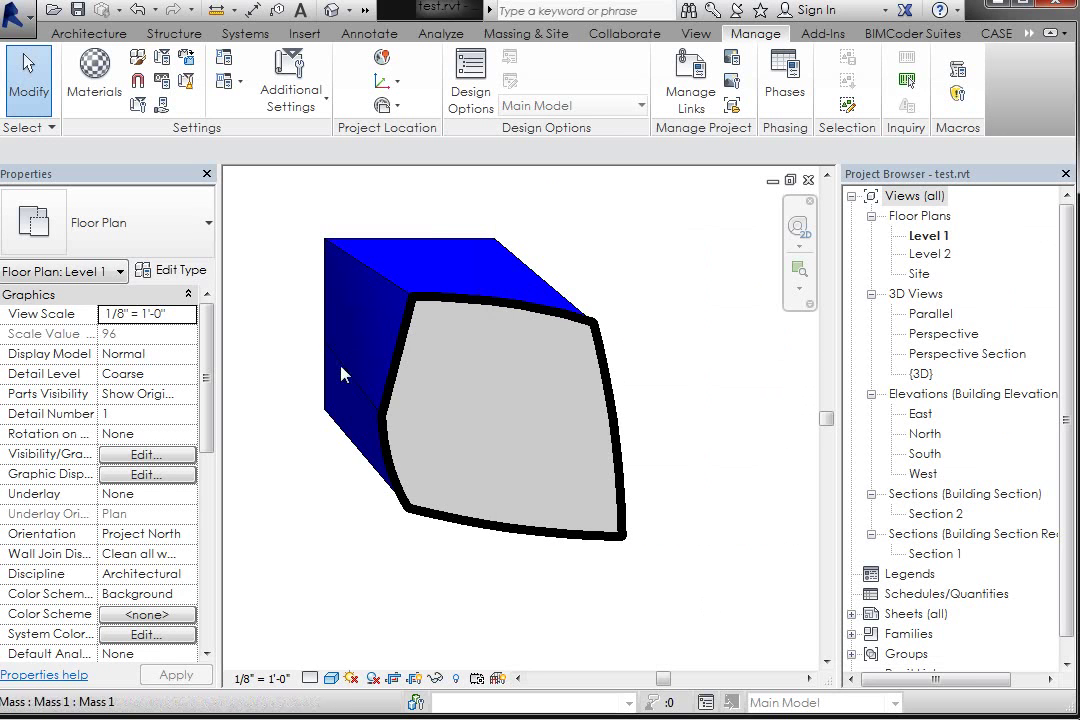
scroll(350, 378, down, 4)
scroll(390, 415, down, 2)
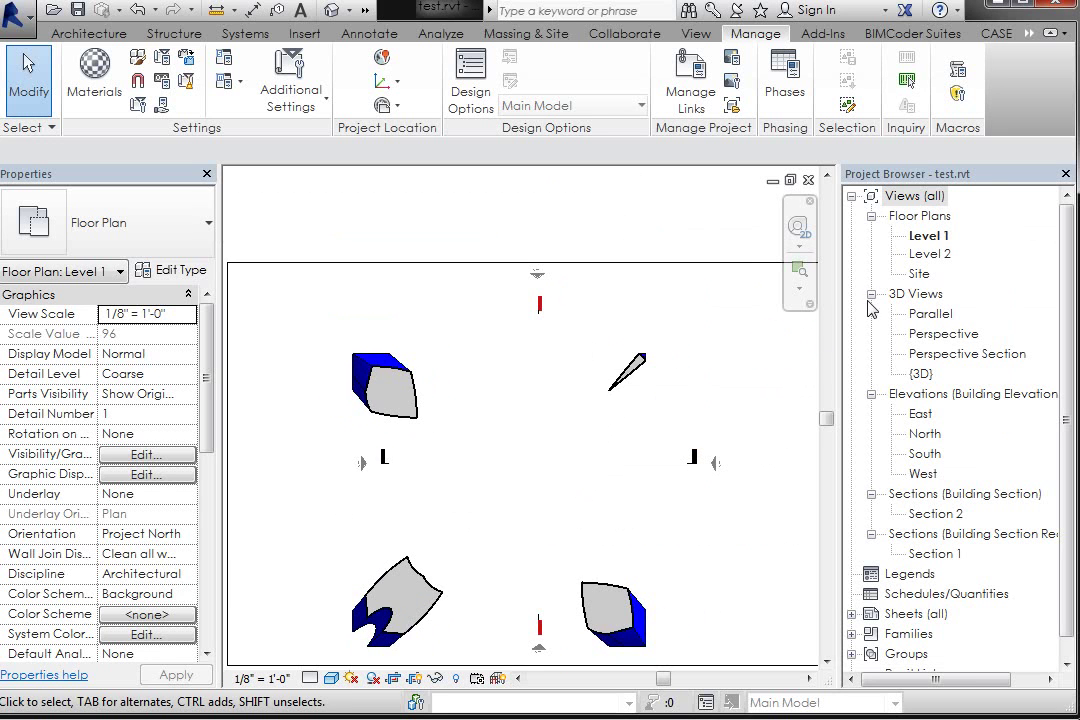
double_click(928, 255)
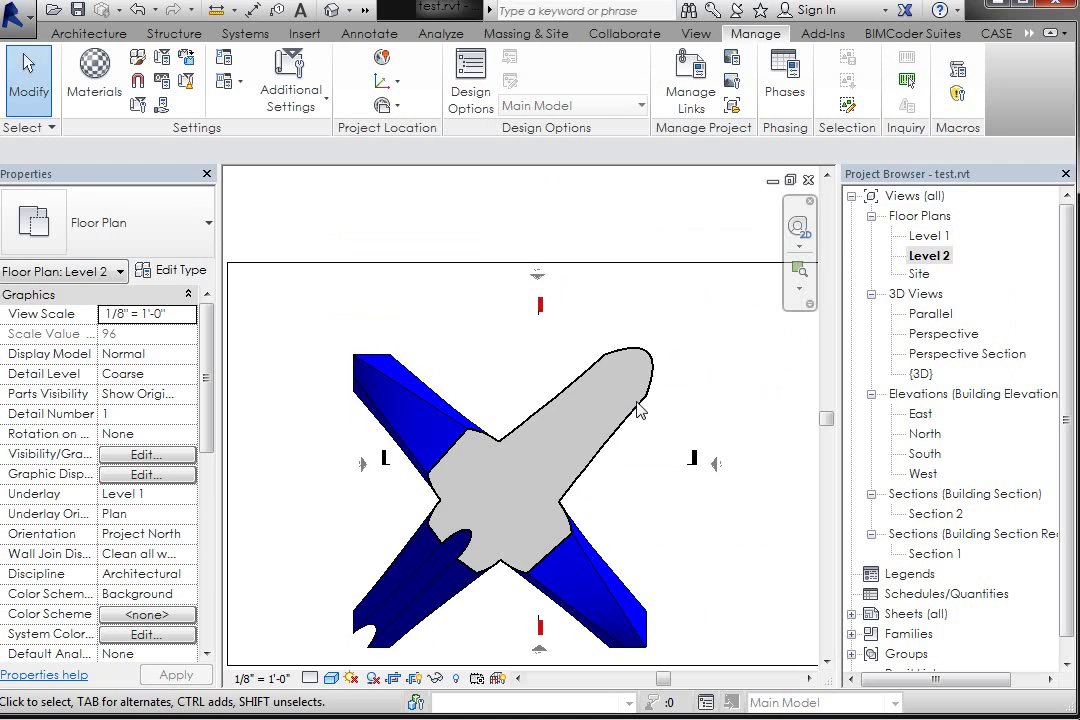
scroll(595, 462, up, 3)
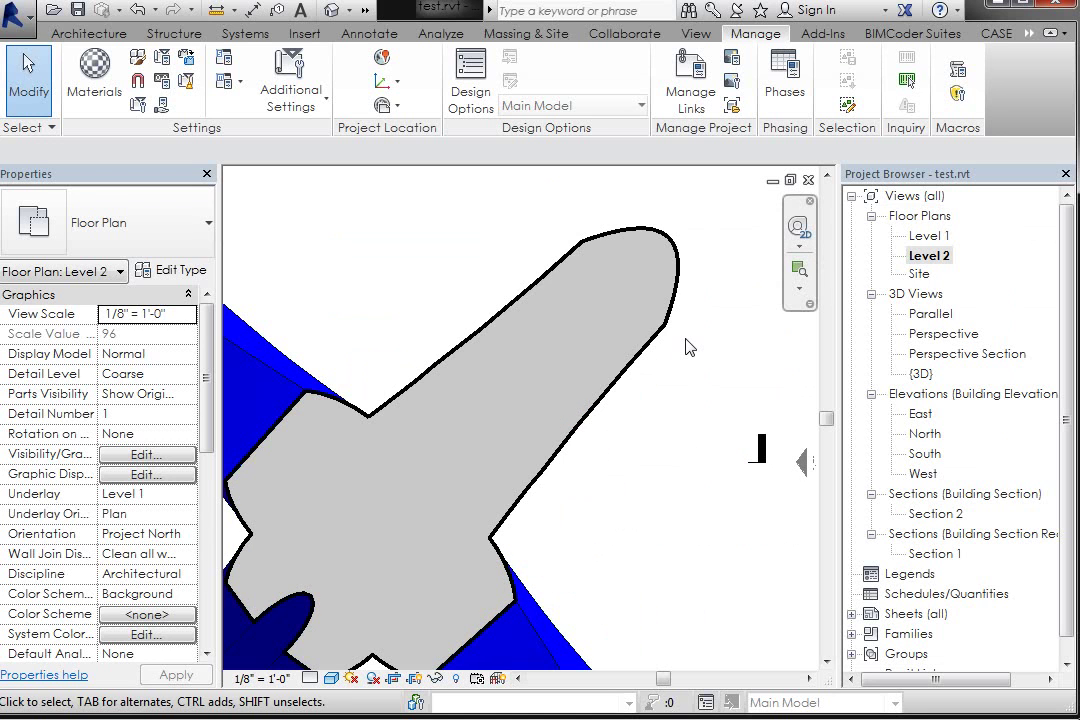
scroll(688, 346, down, 3)
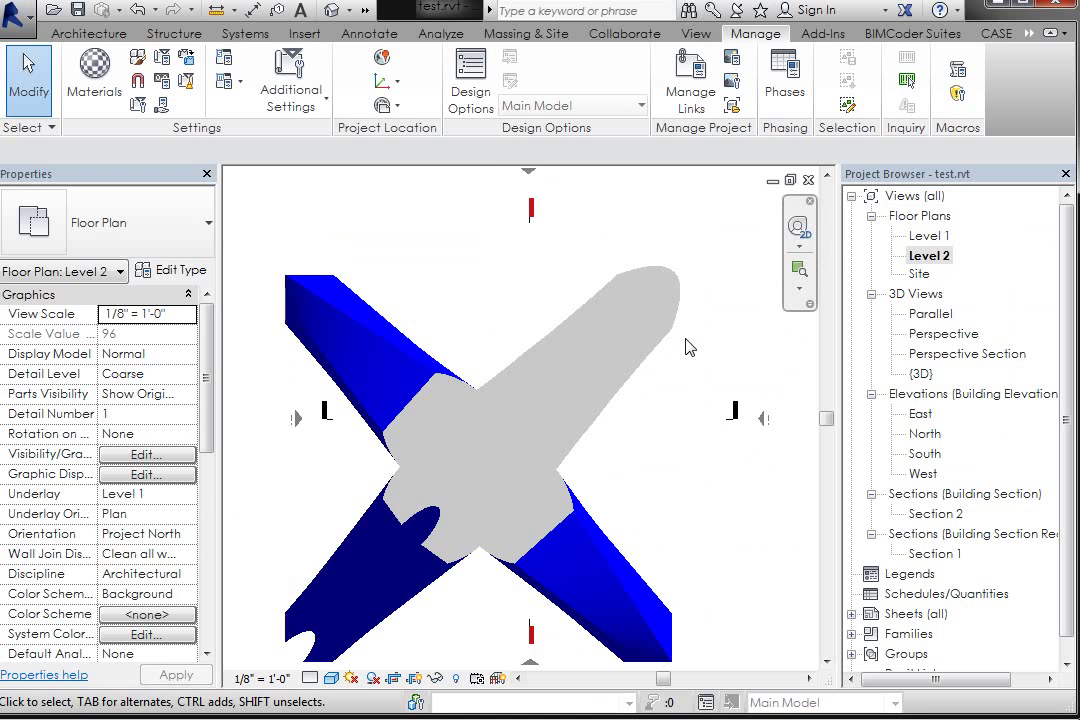